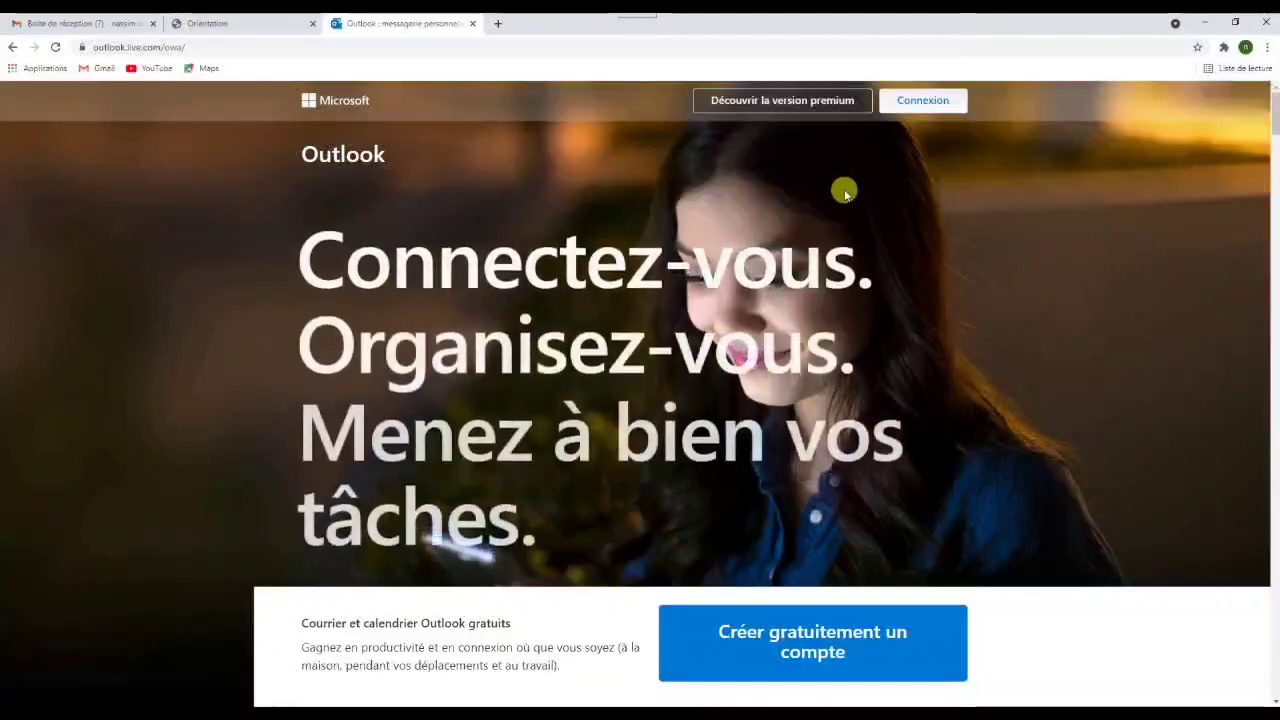
- Sign in to Outlook with the school account e-mail and password, saving the password in Chrome
left_click(926, 103)
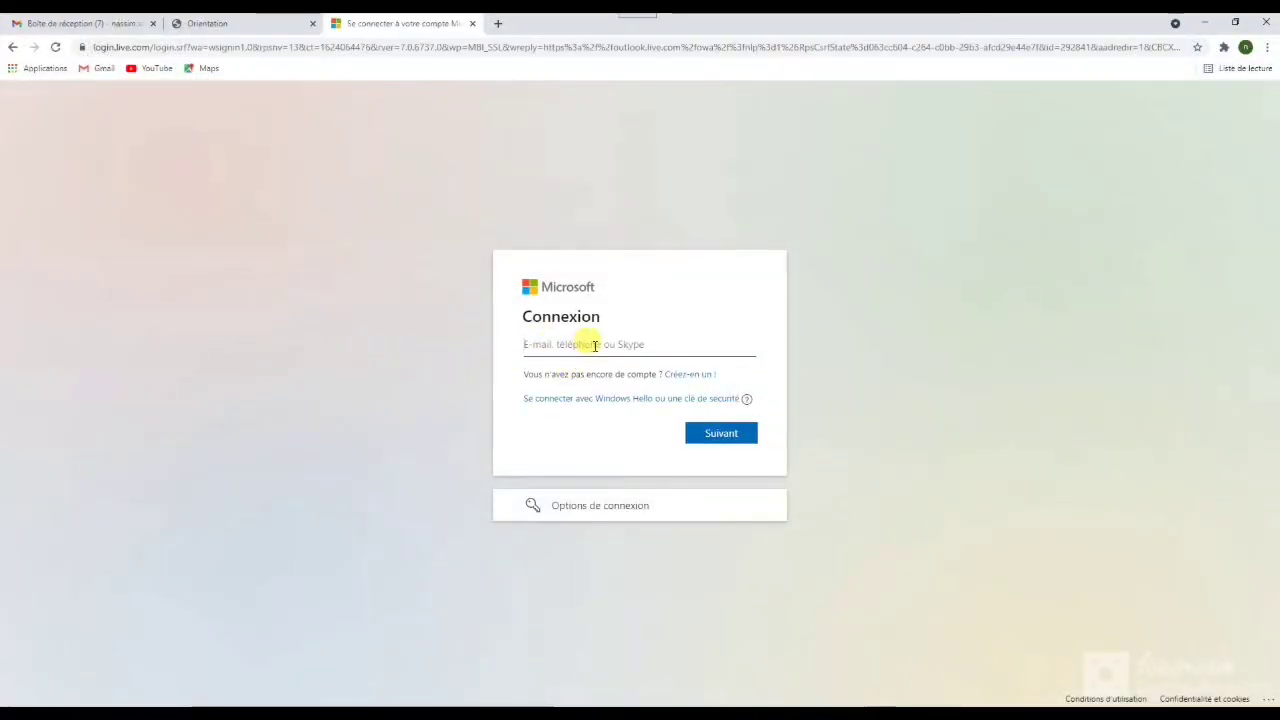
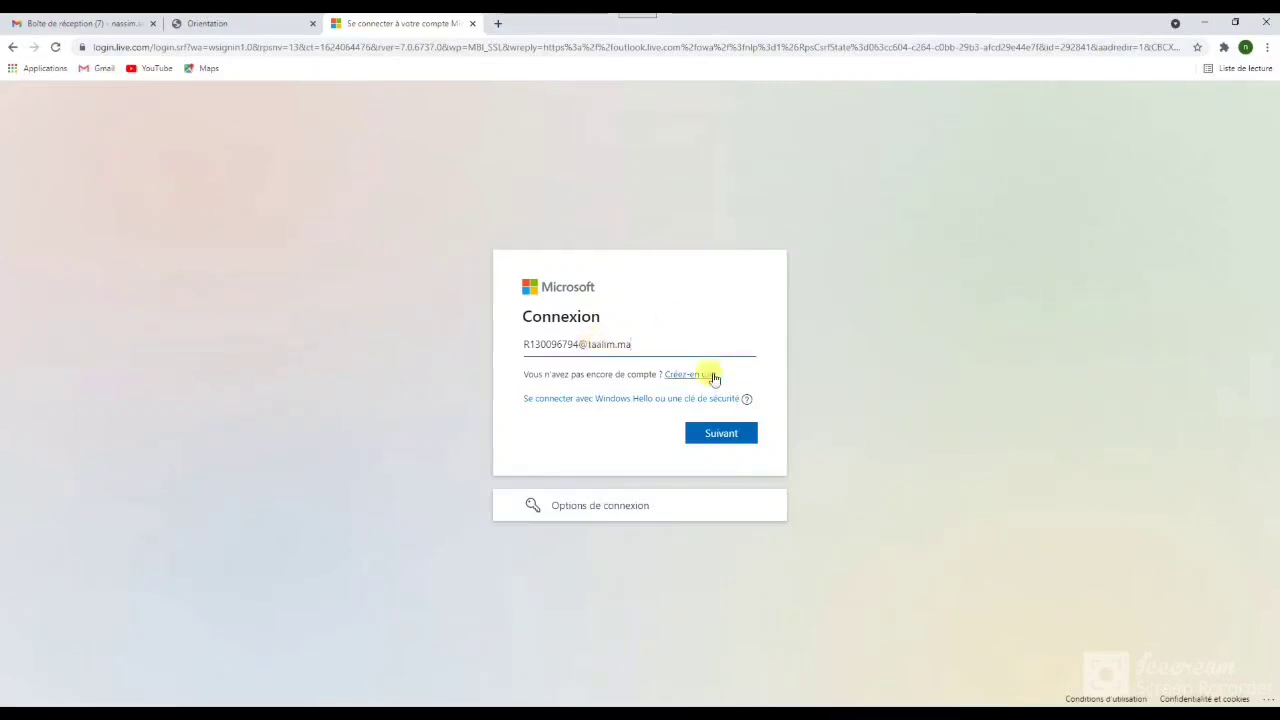
left_click(725, 435)
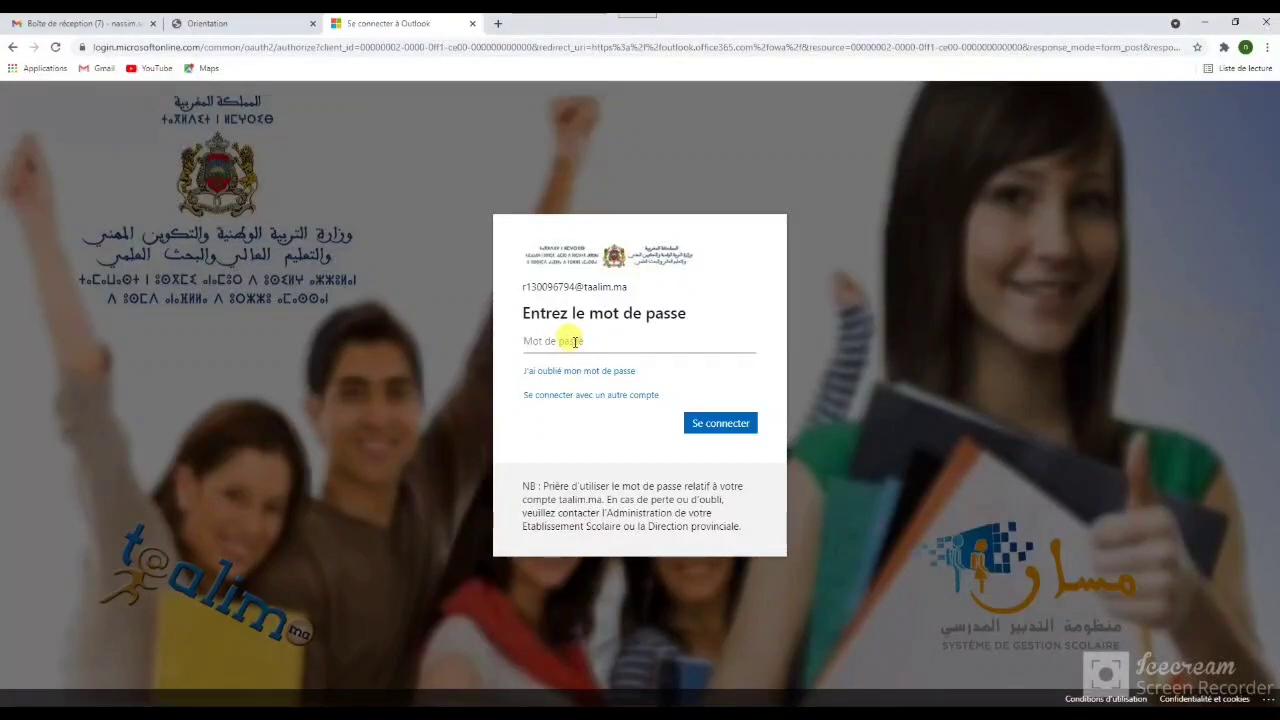
type("•")
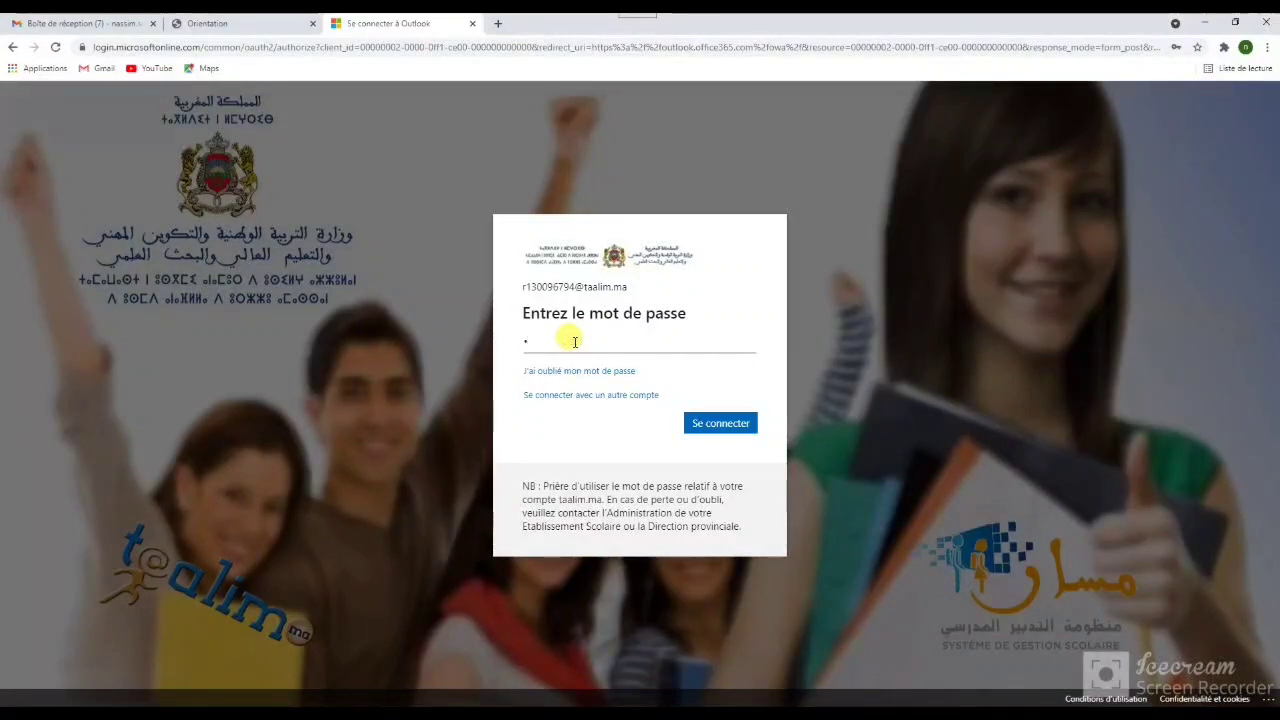
type("••••")
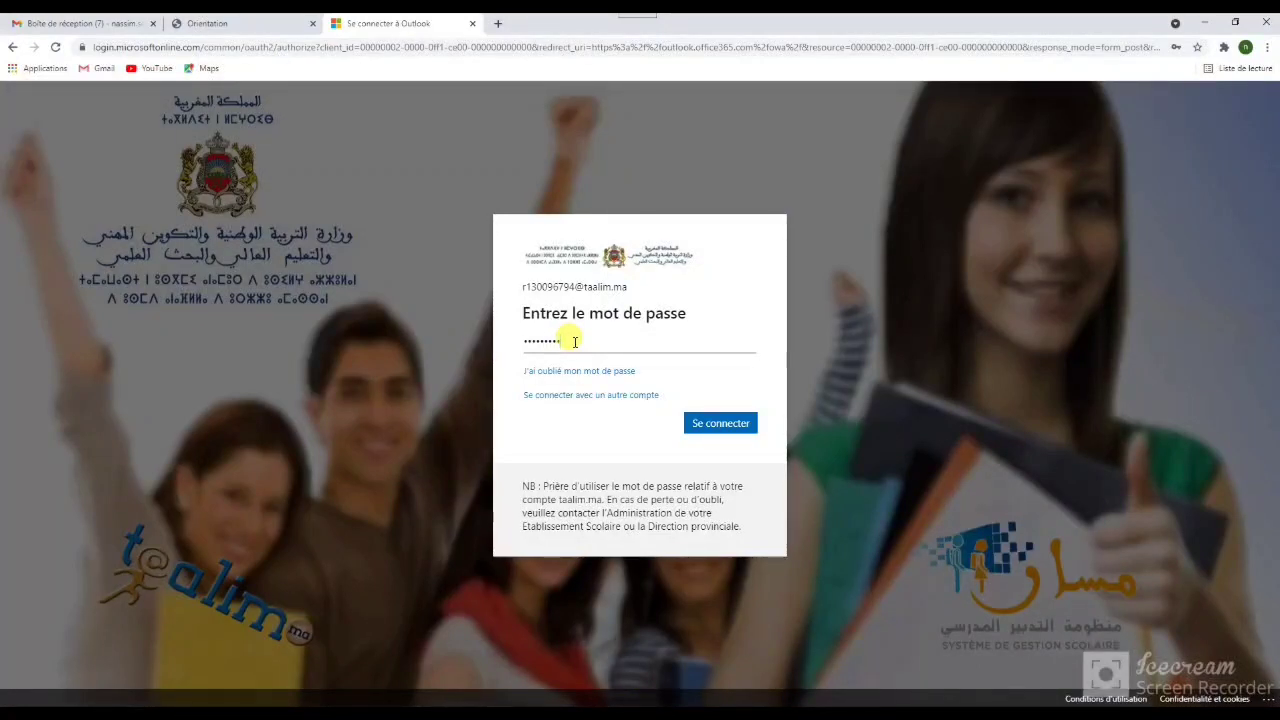
left_click(718, 425)
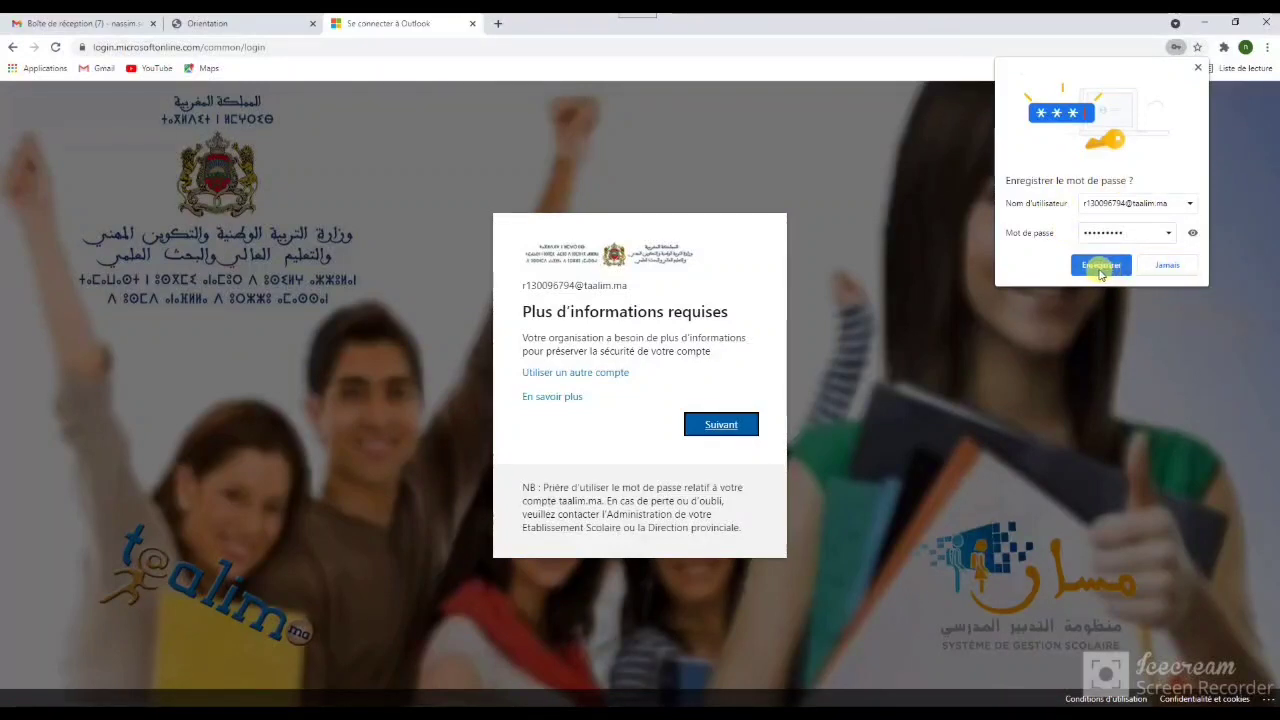
left_click(1100, 268)
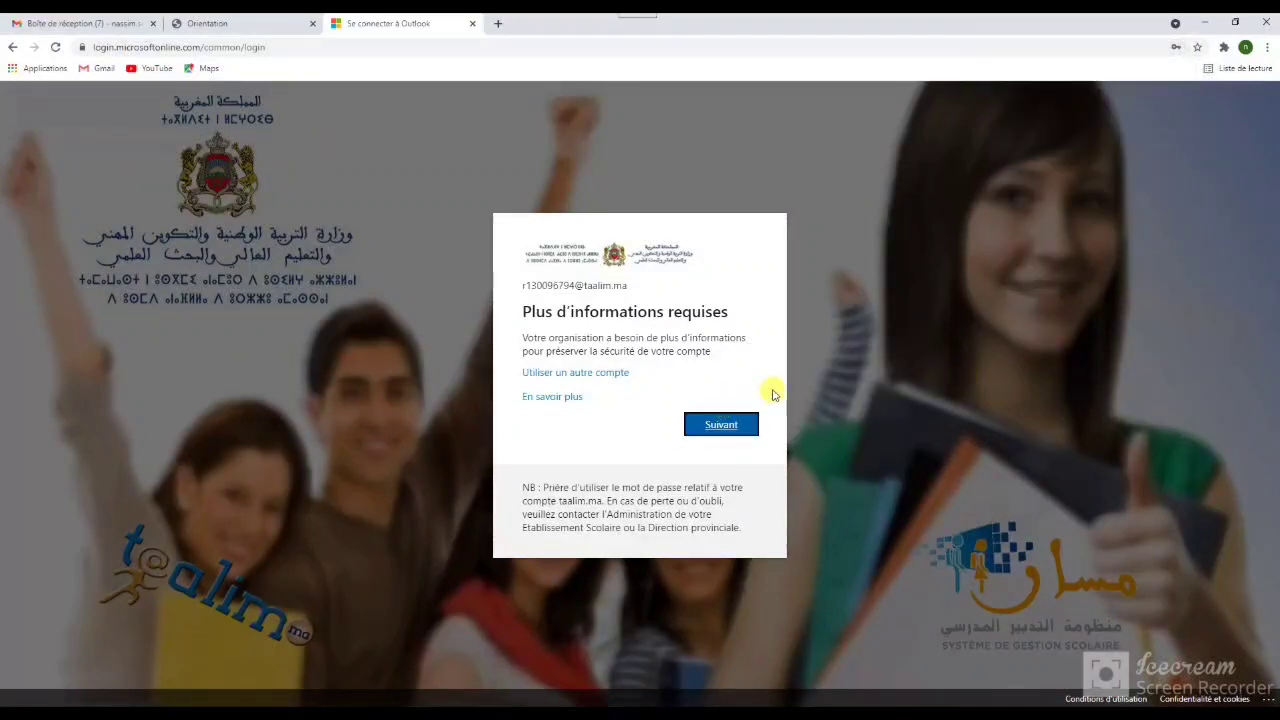
left_click(715, 430)
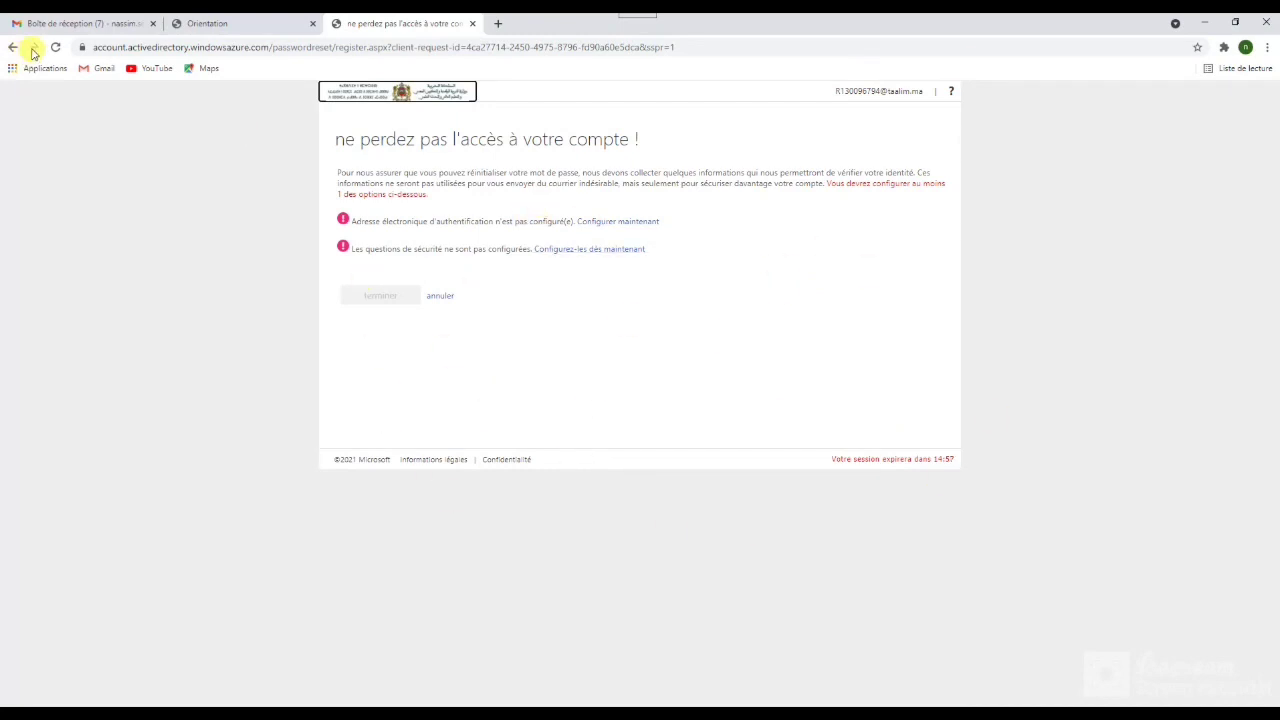
left_click(616, 222)
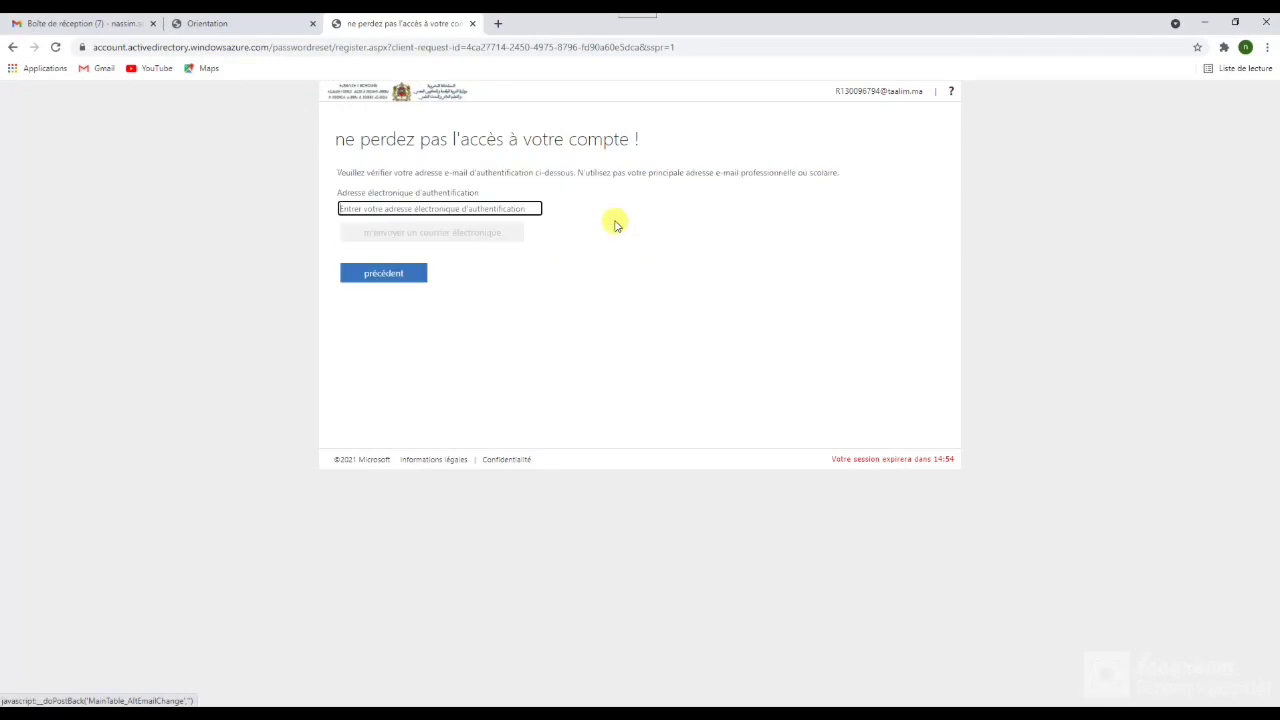
left_click(75, 23)
left_click(1258, 102)
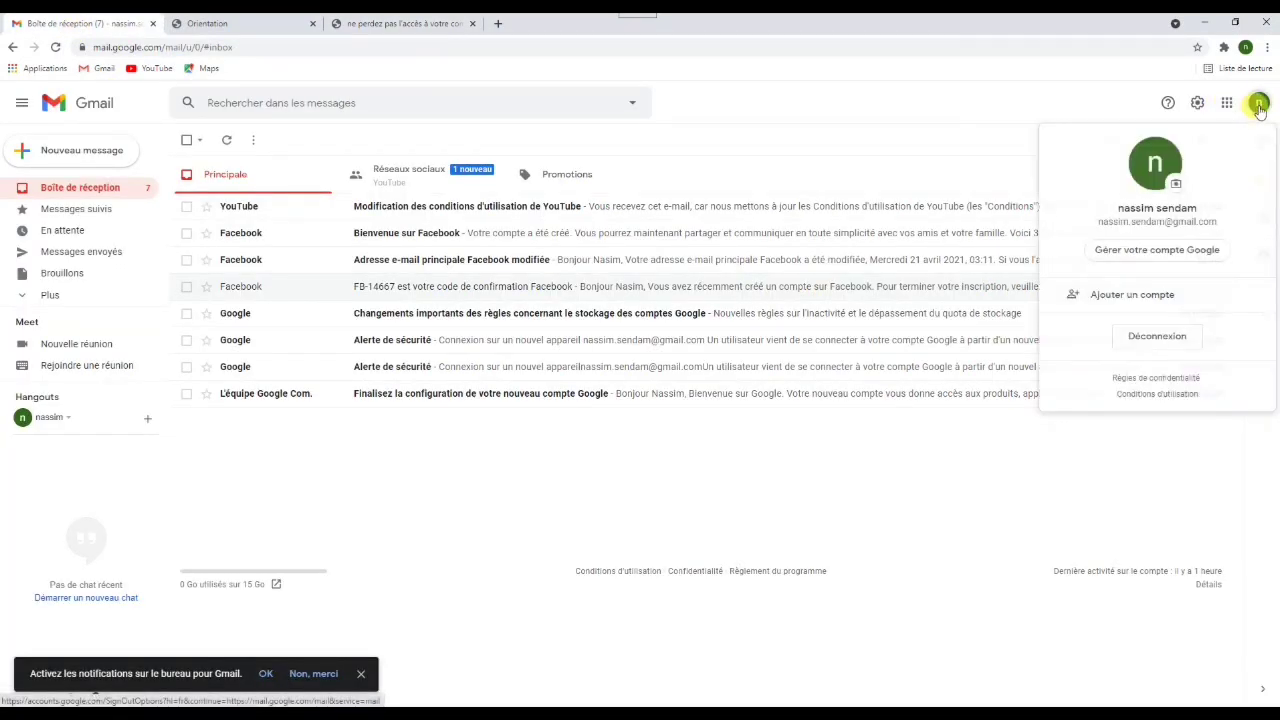
left_click_drag(1207, 225, 1096, 222)
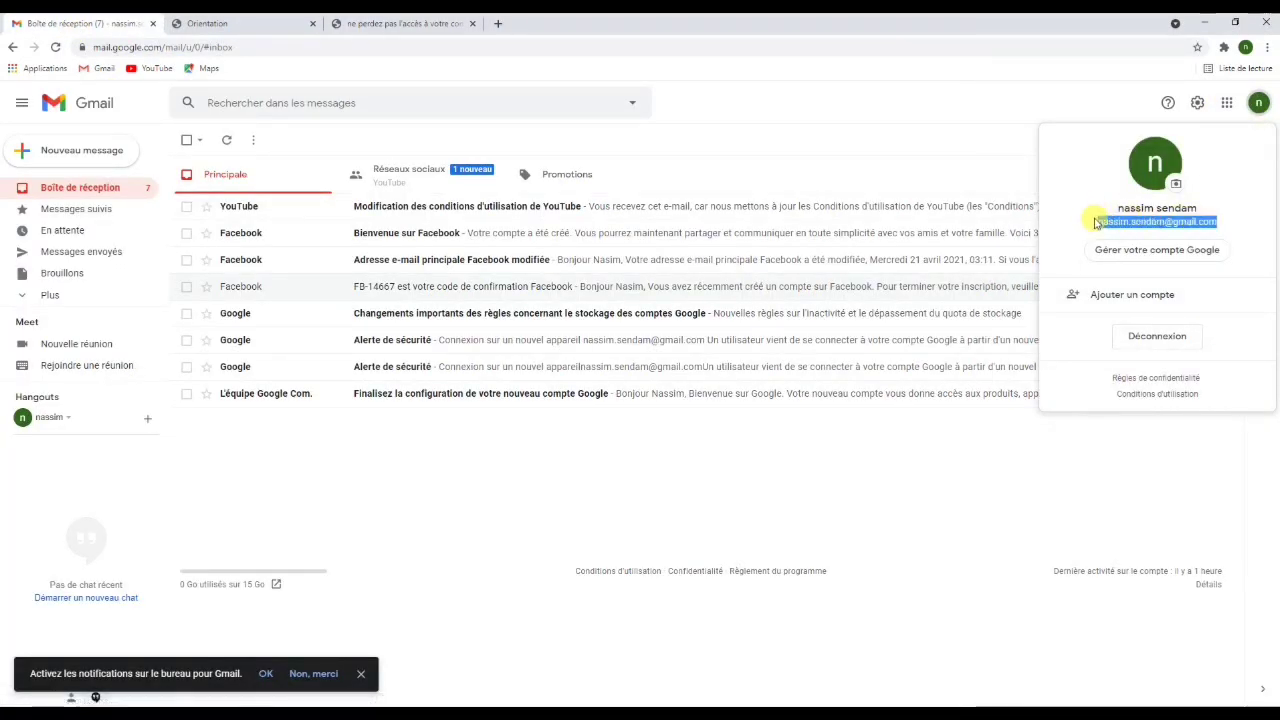
key("Escape")
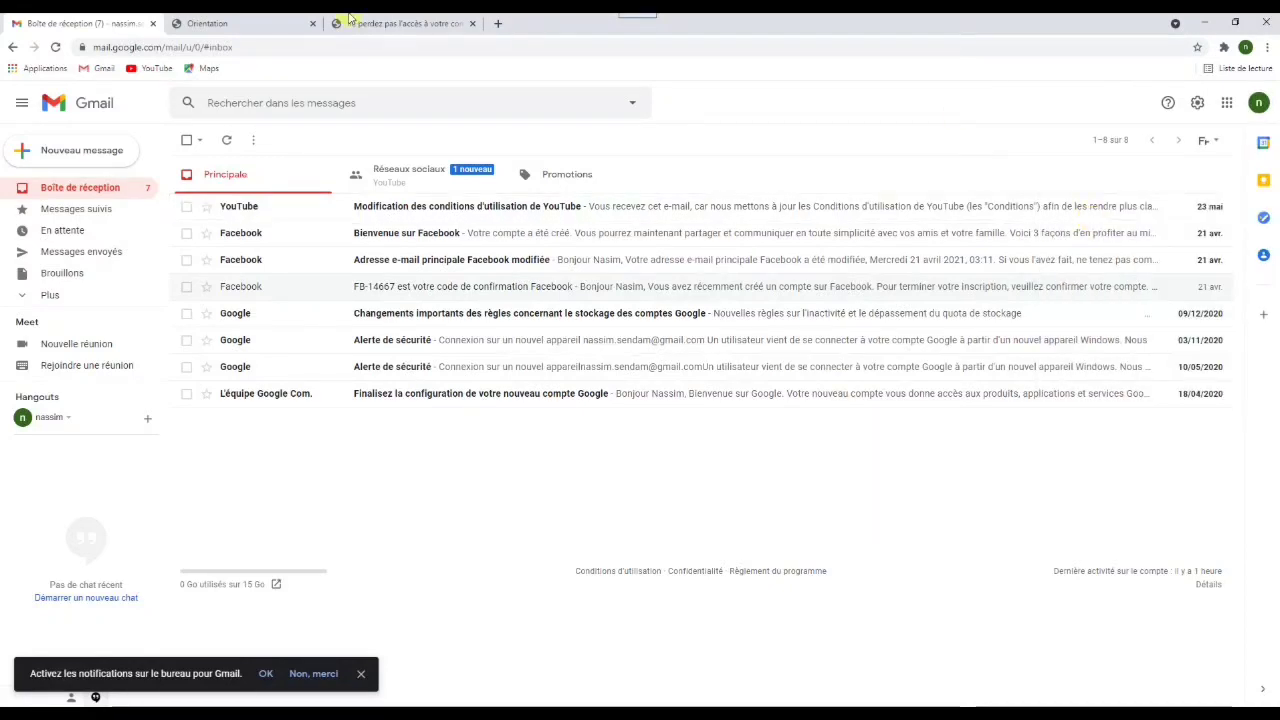
left_click(342, 23)
left_click(415, 207)
type("https://www.cursussup.gov.ma/")
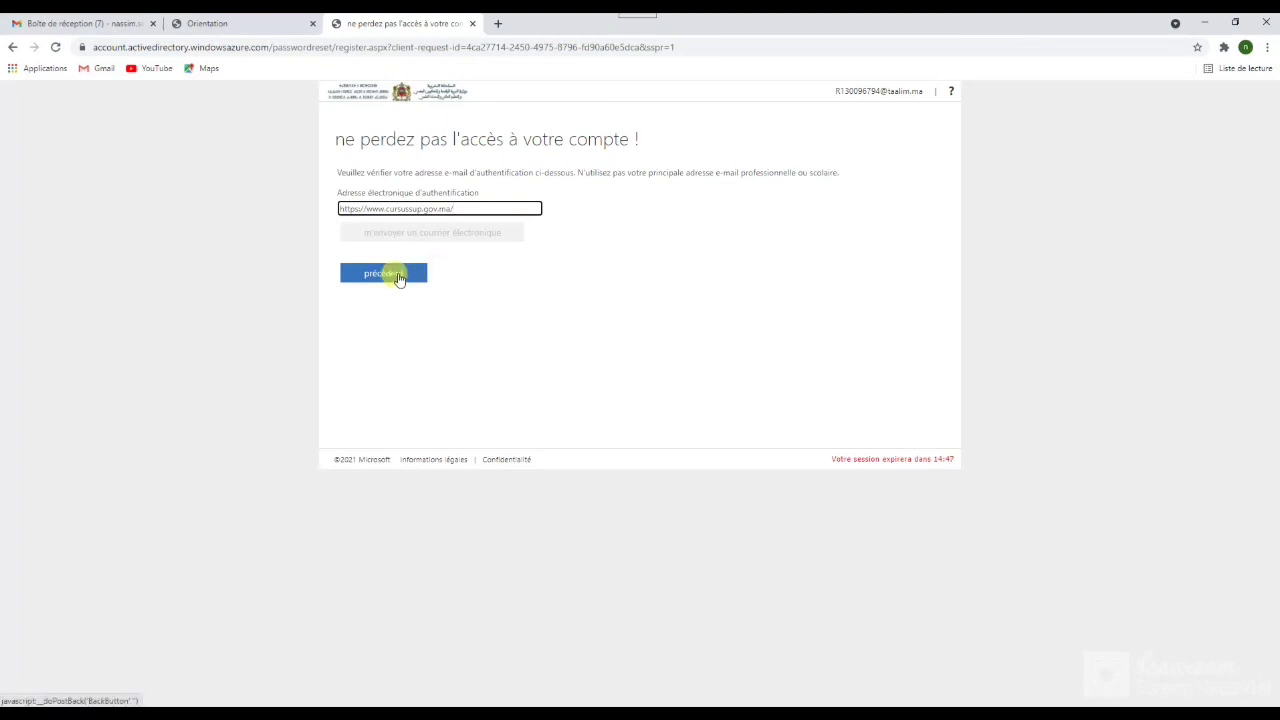
left_click(399, 276)
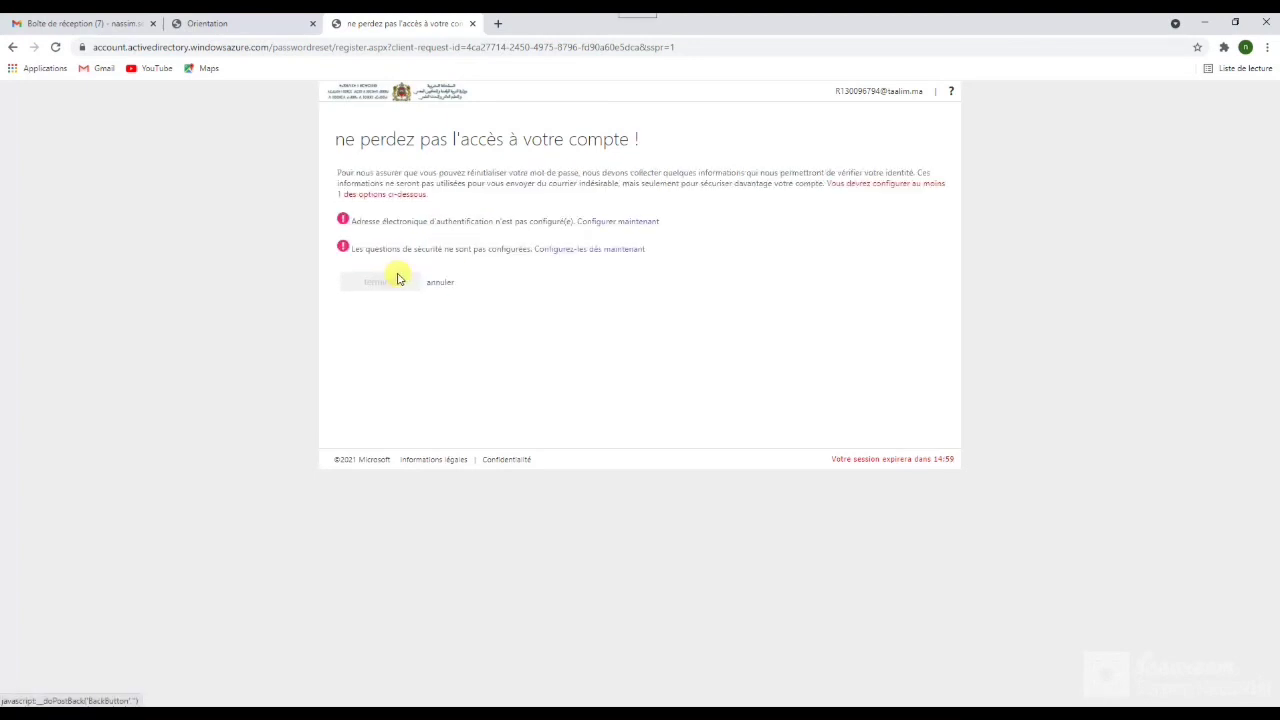
- Choose the father's and mother's birth city as the first two security questions
left_click(588, 250)
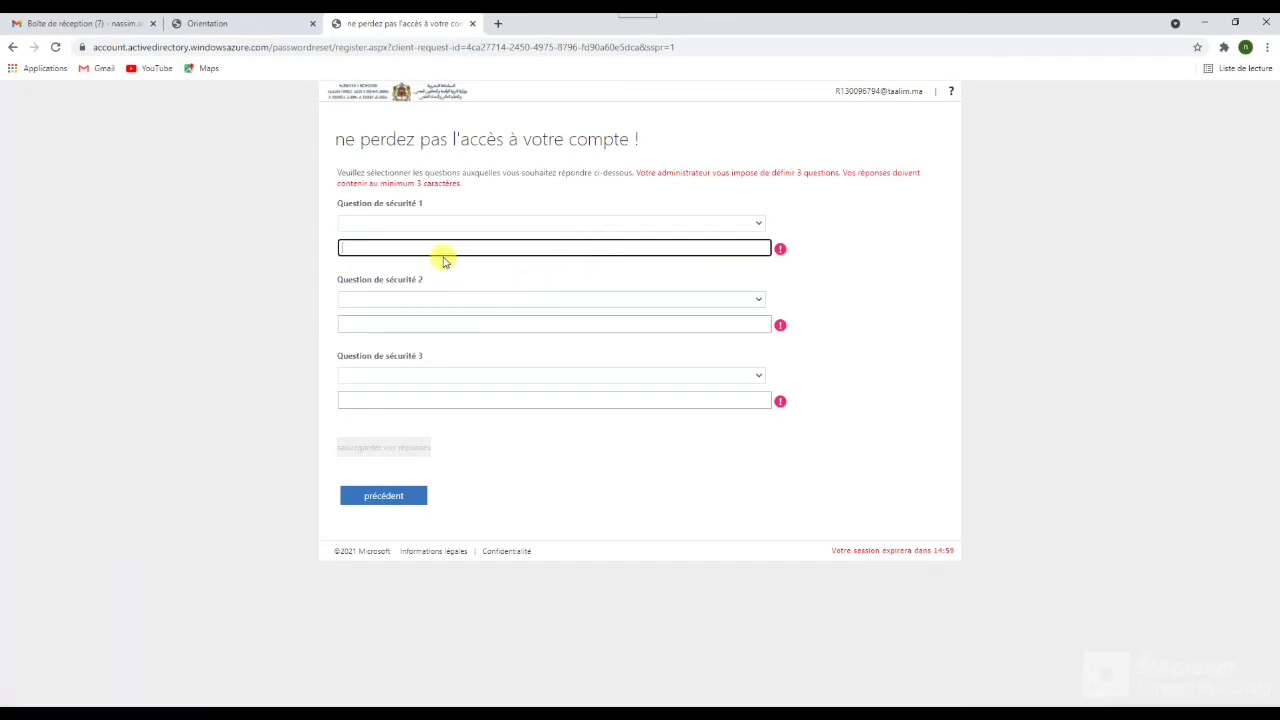
left_click(377, 222)
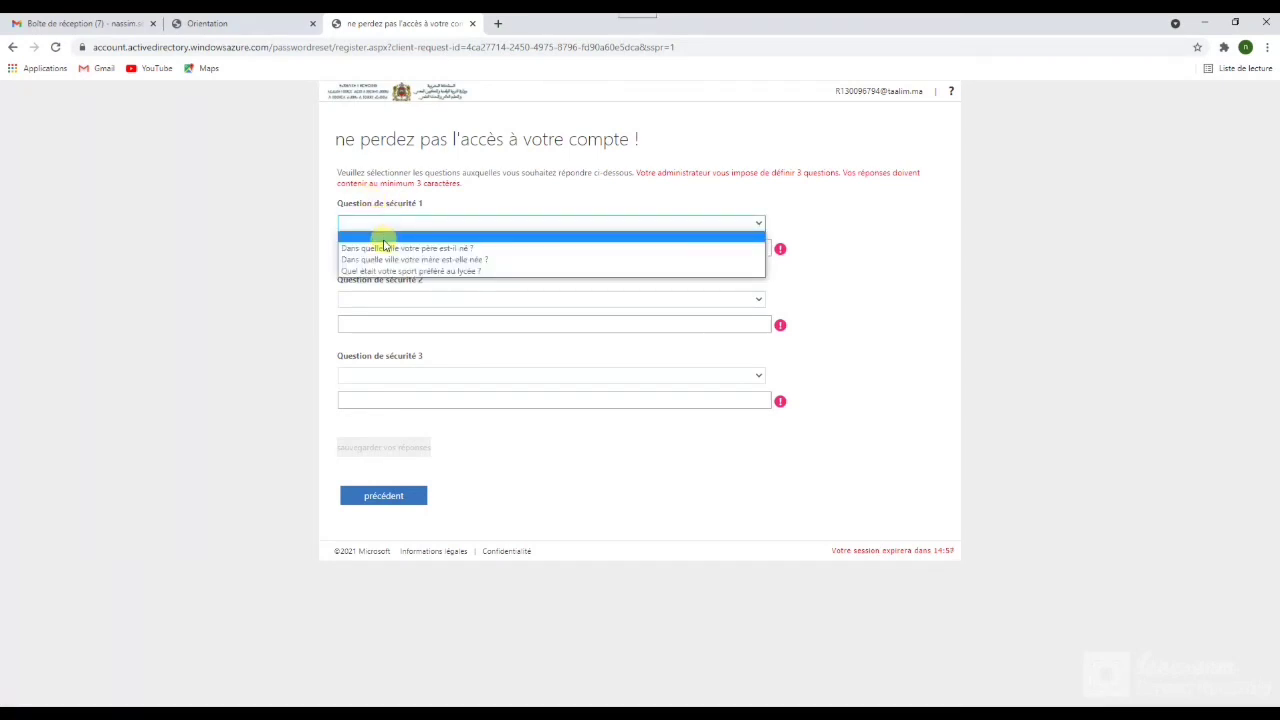
left_click(390, 250)
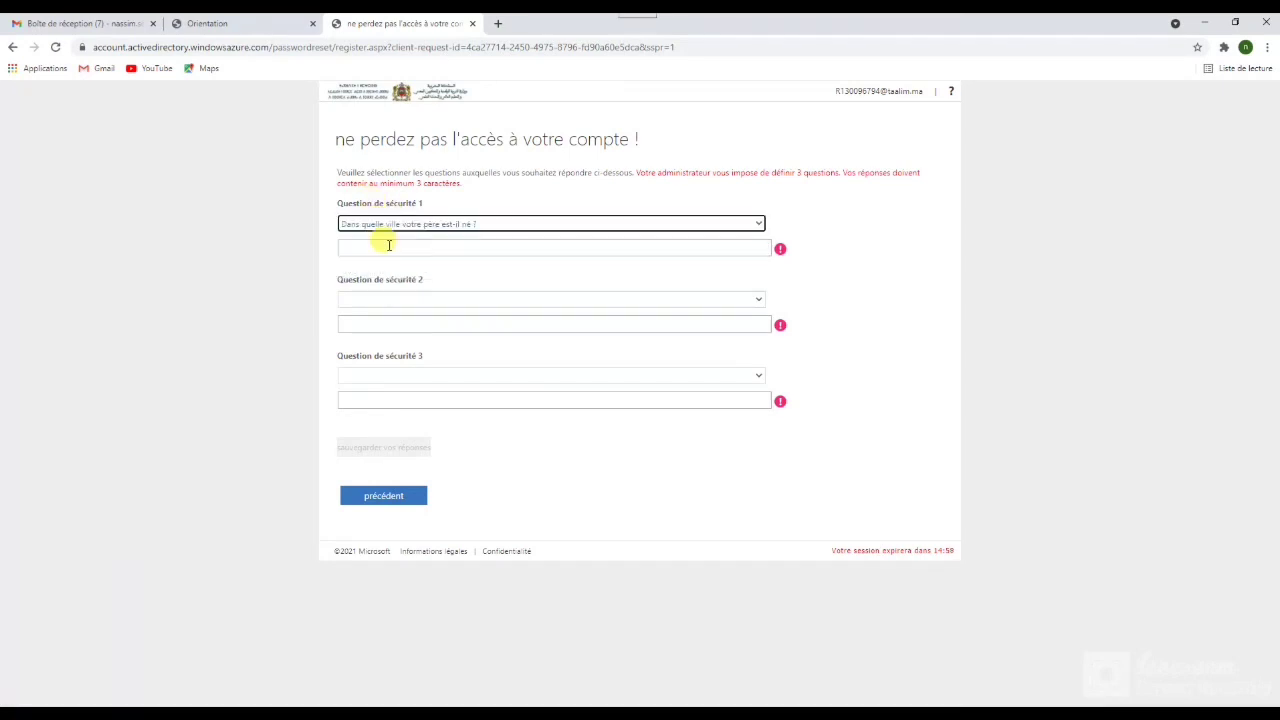
left_click(413, 243)
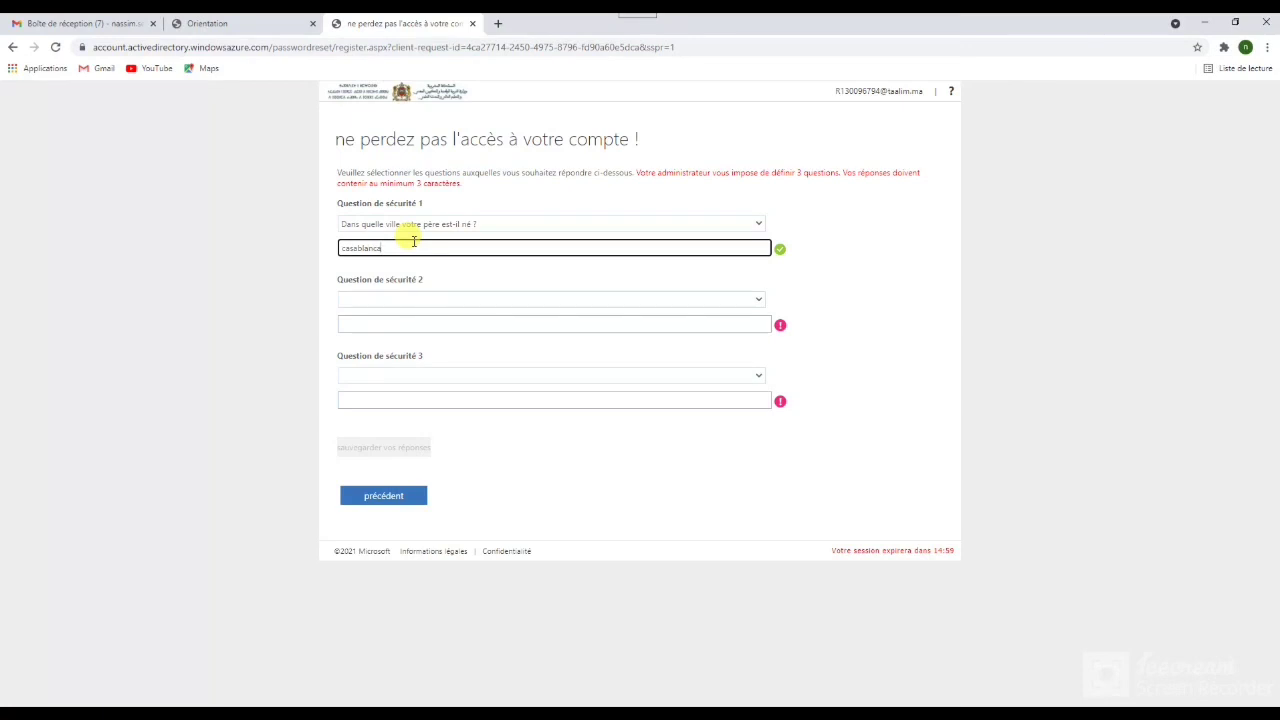
left_click(408, 299)
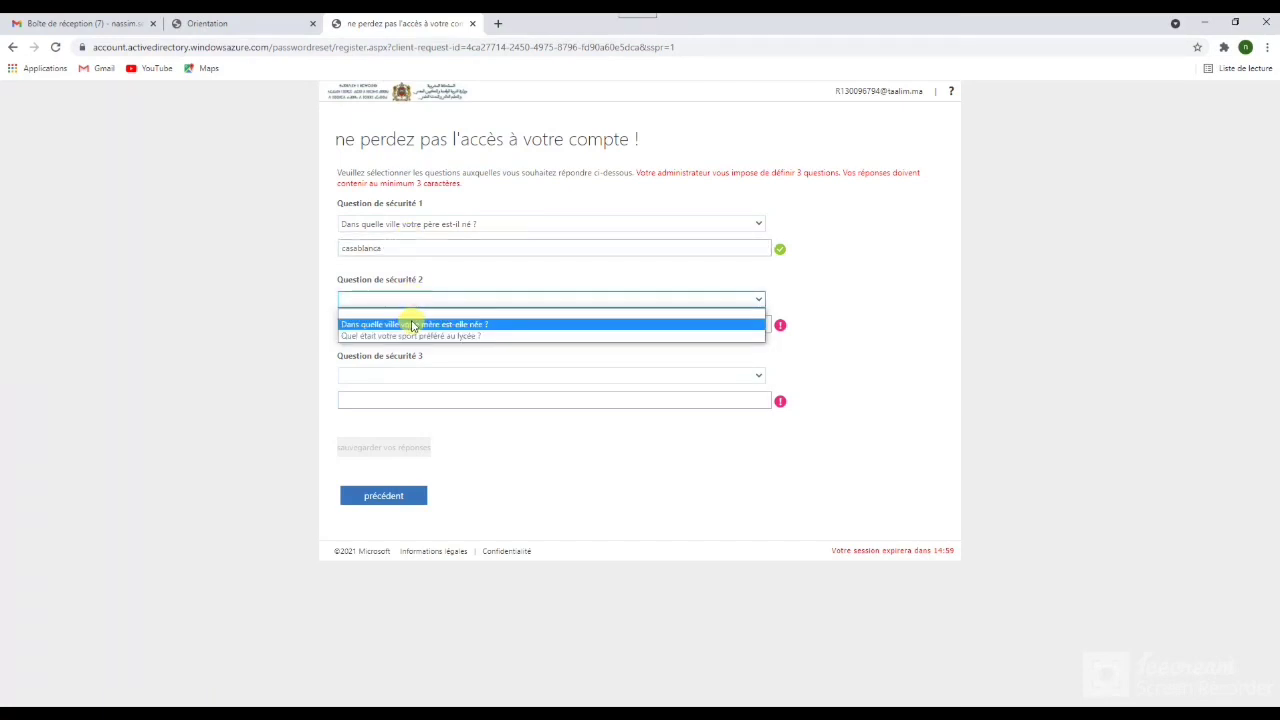
left_click(411, 325)
left_click(405, 325)
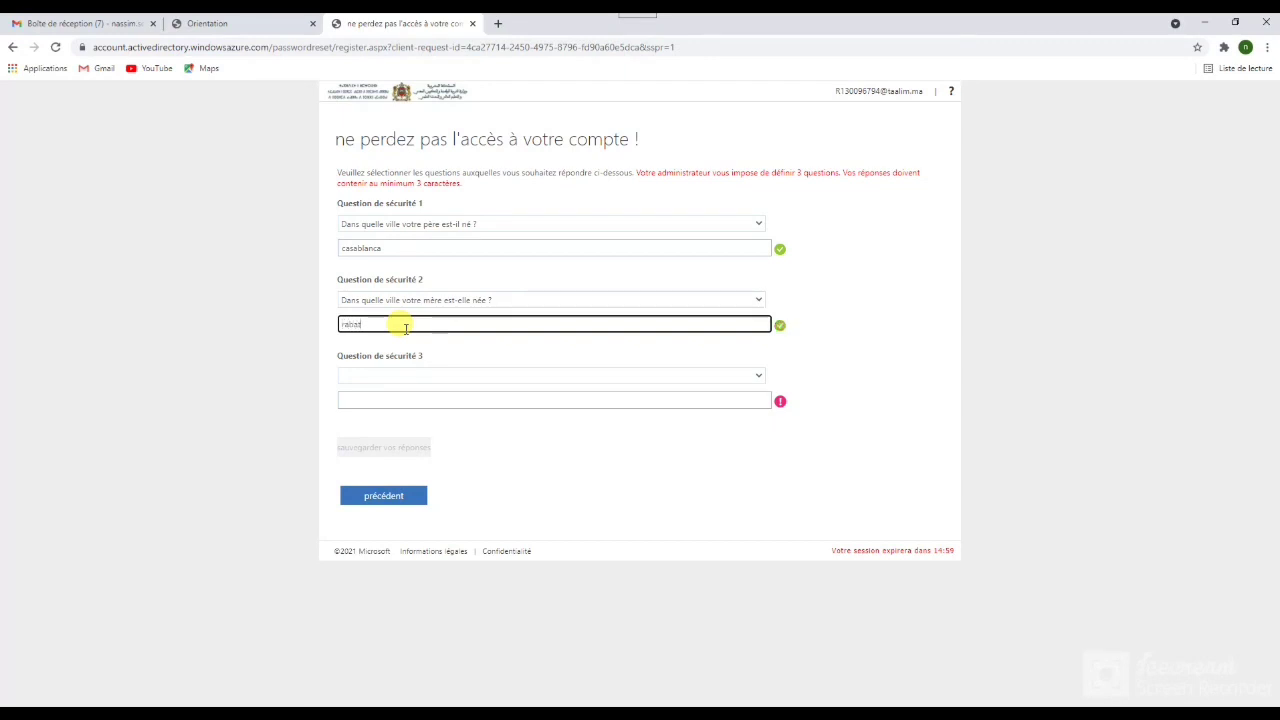
left_click(400, 375)
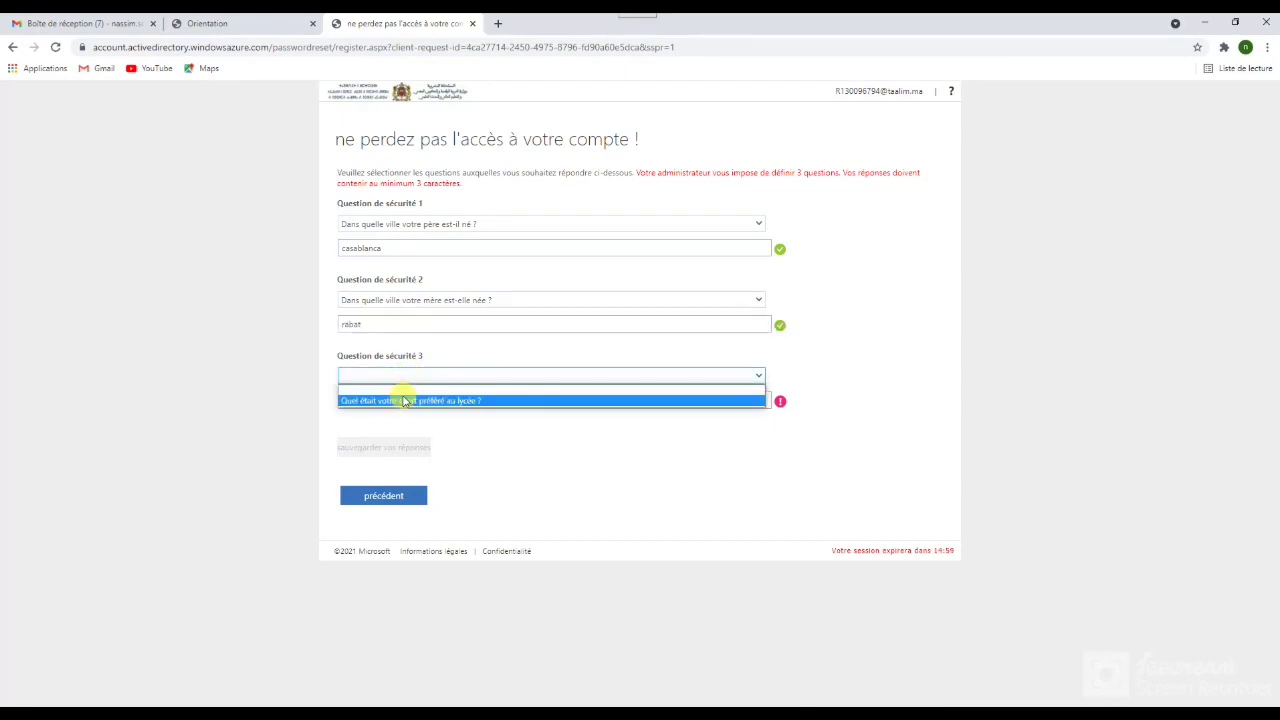
left_click(405, 401)
left_click(401, 399)
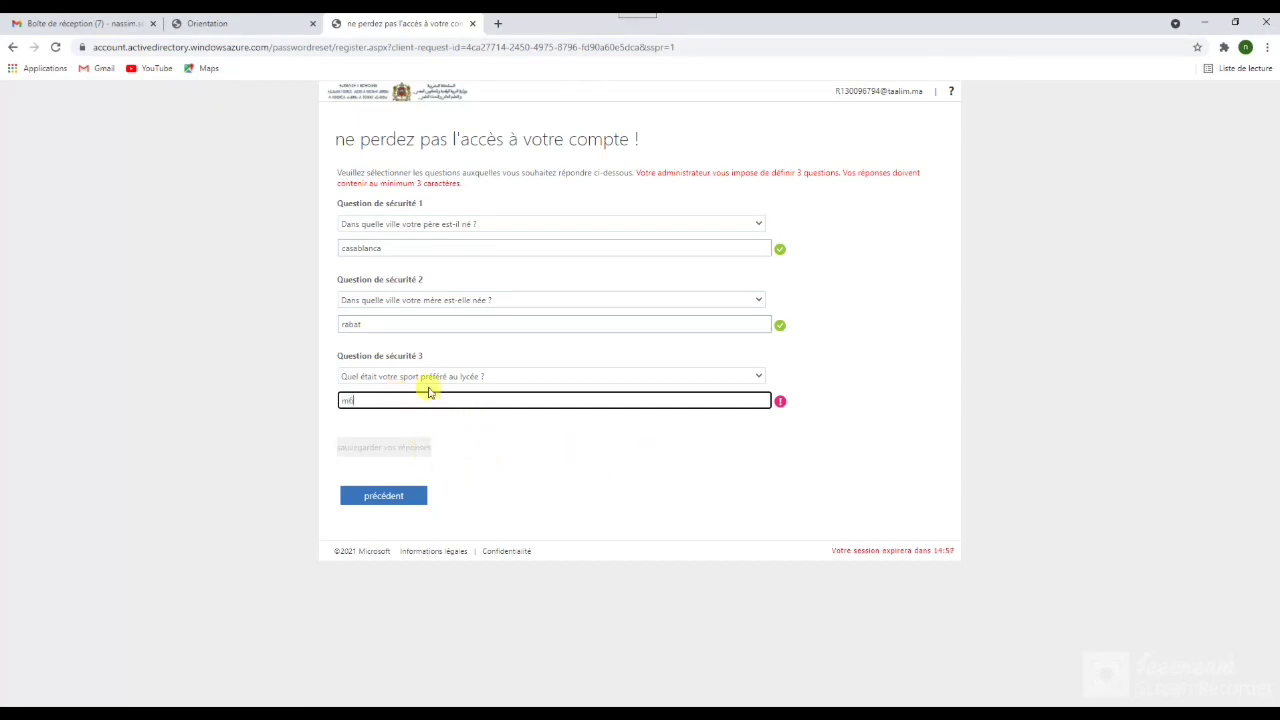
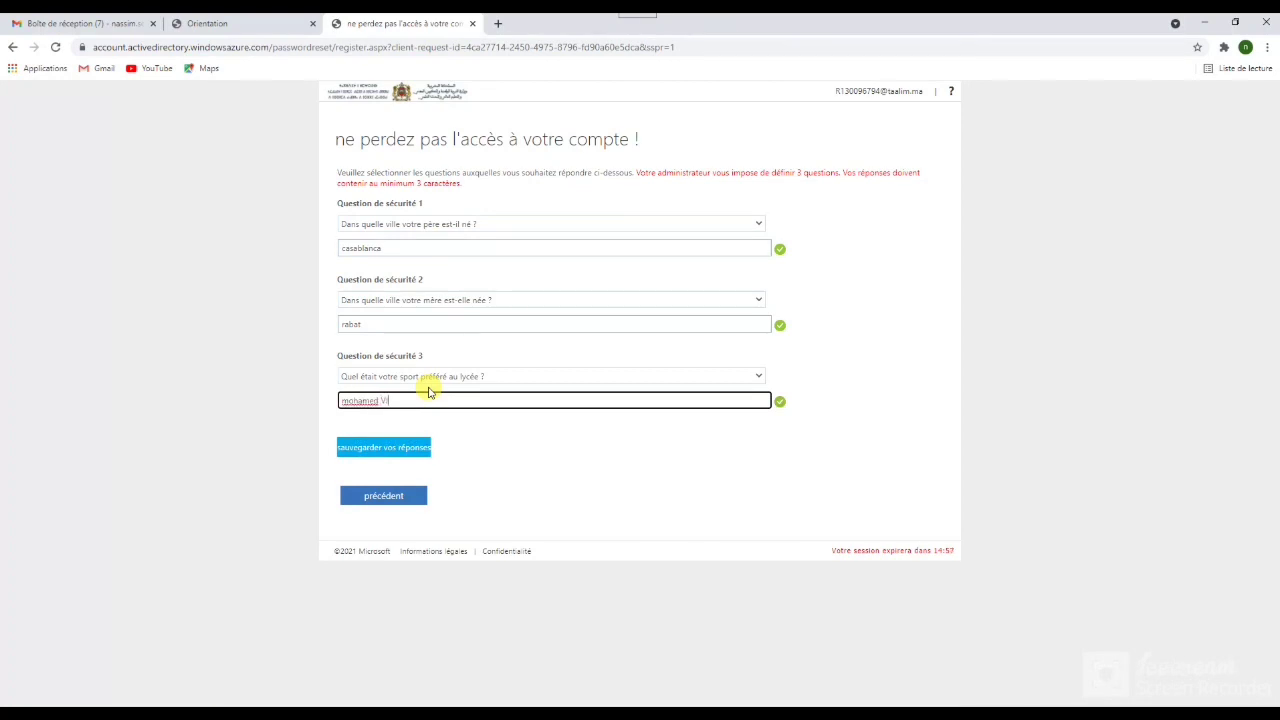
left_click(401, 447)
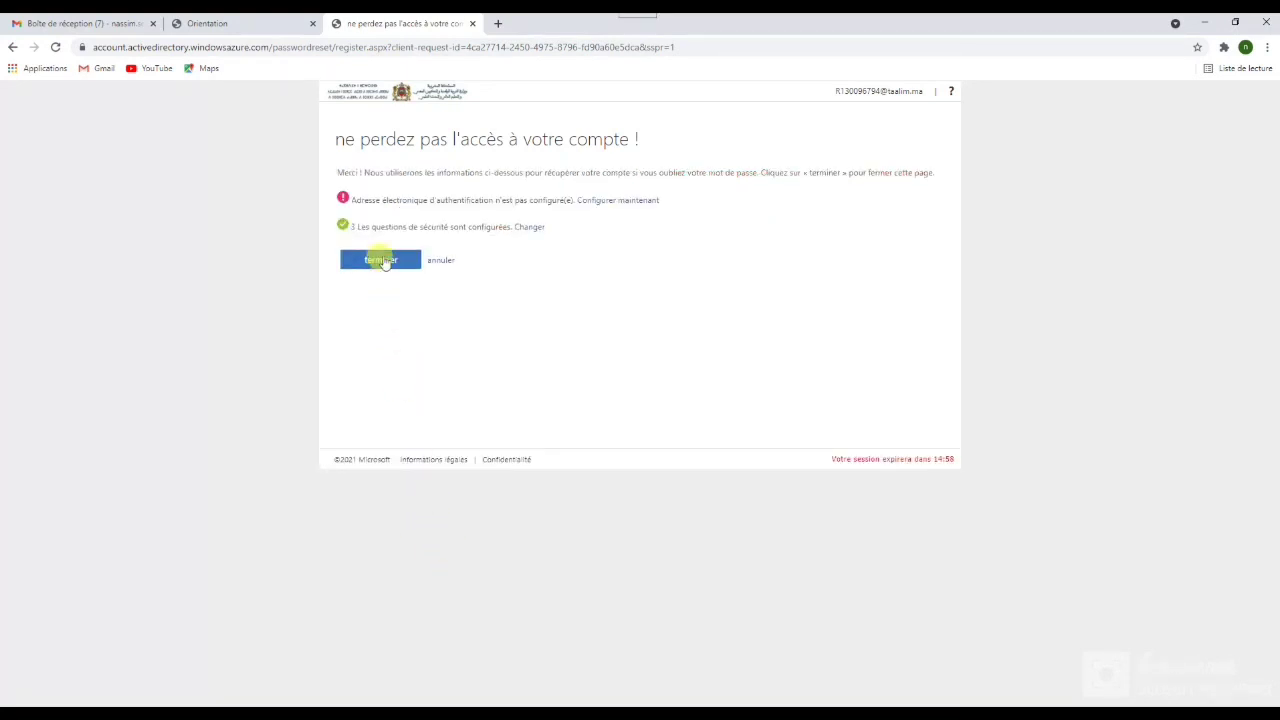
left_click(614, 202)
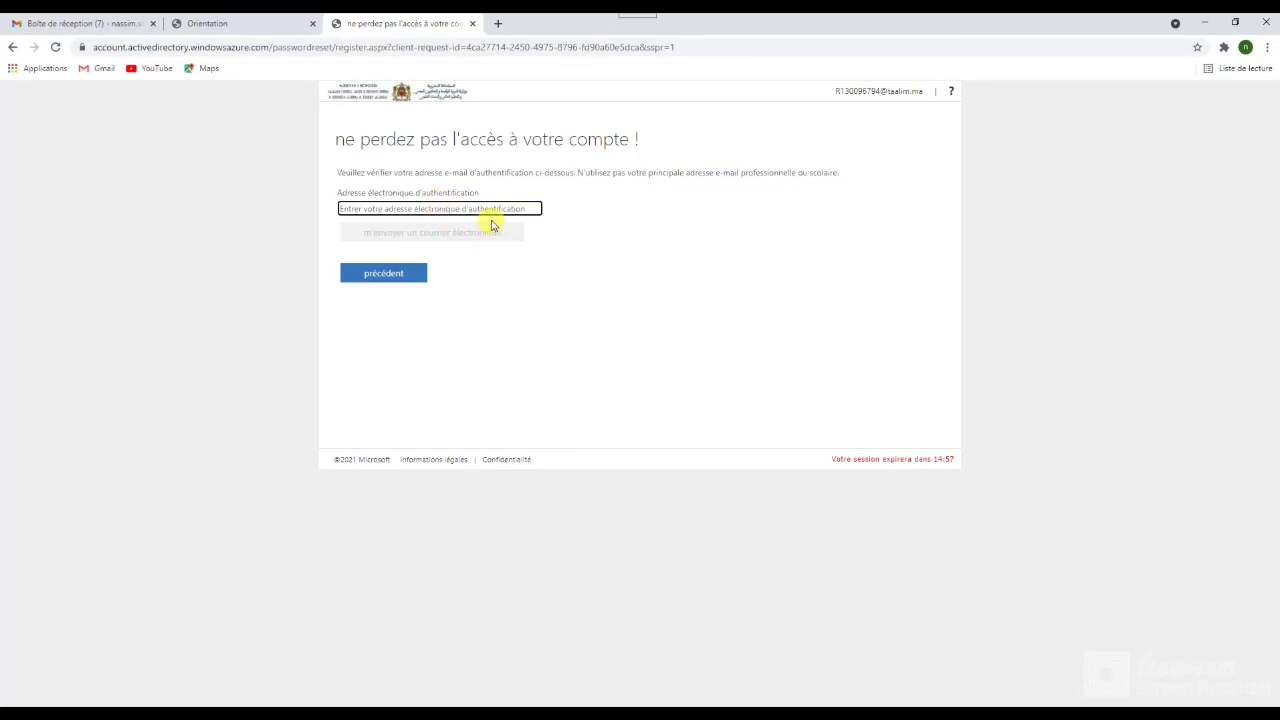
- Copy the Gmail address from the Google account panel into the authentication e-mail field and request the code
type("https://www.cursussup.gov.ma/")
key("BackSpace")
key("BackSpace")
key("BackSpace")
key("BackSpace")
key("BackSpace")
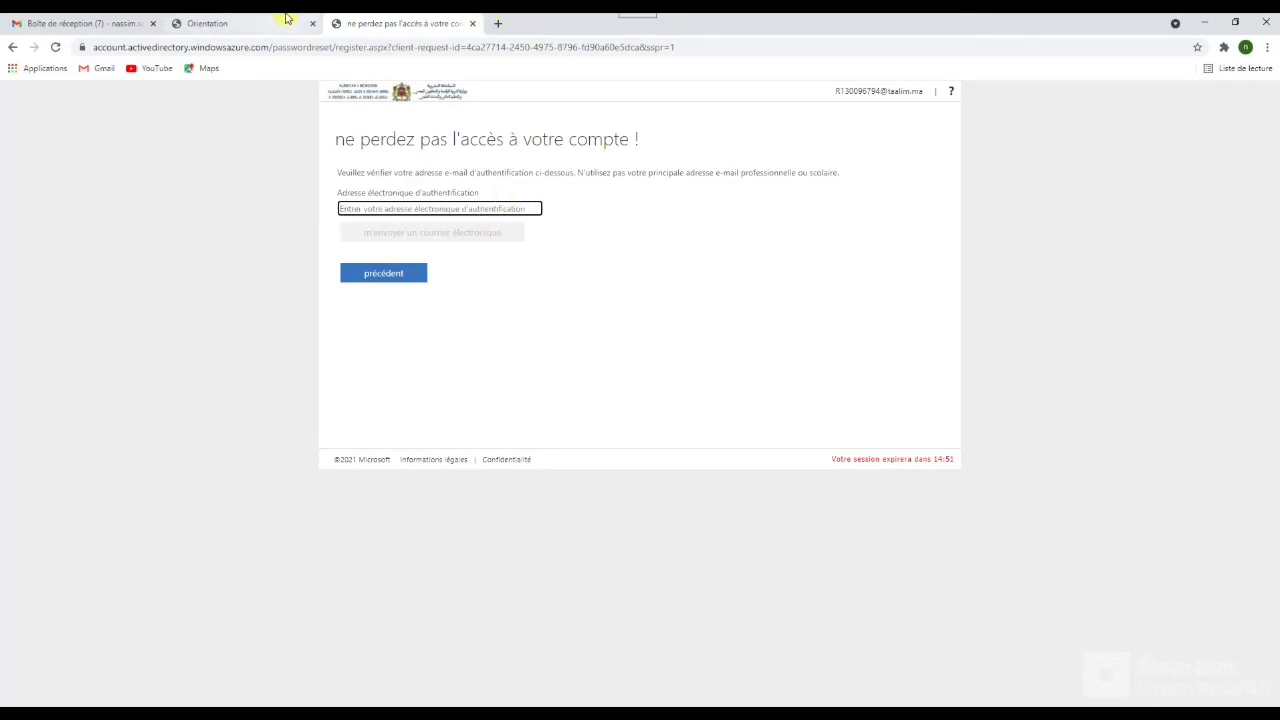
left_click(103, 20)
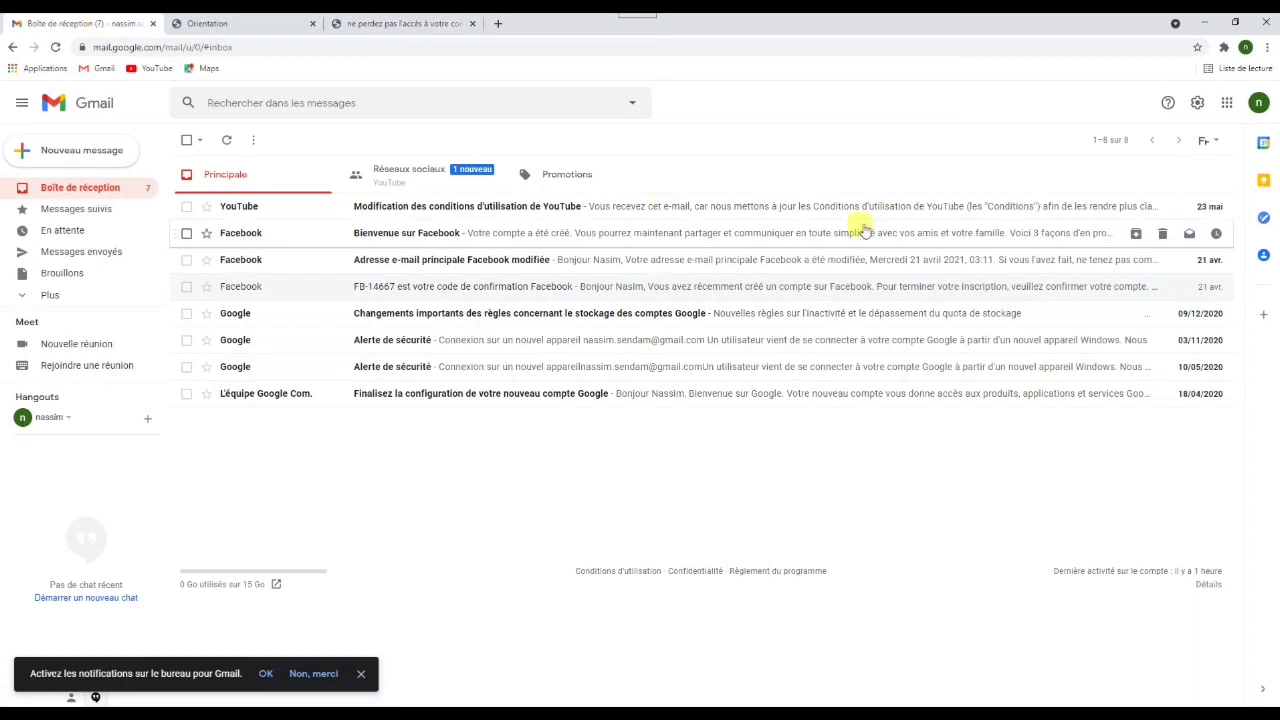
left_click(1257, 103)
triple_click(1177, 219)
key("ctrl+c")
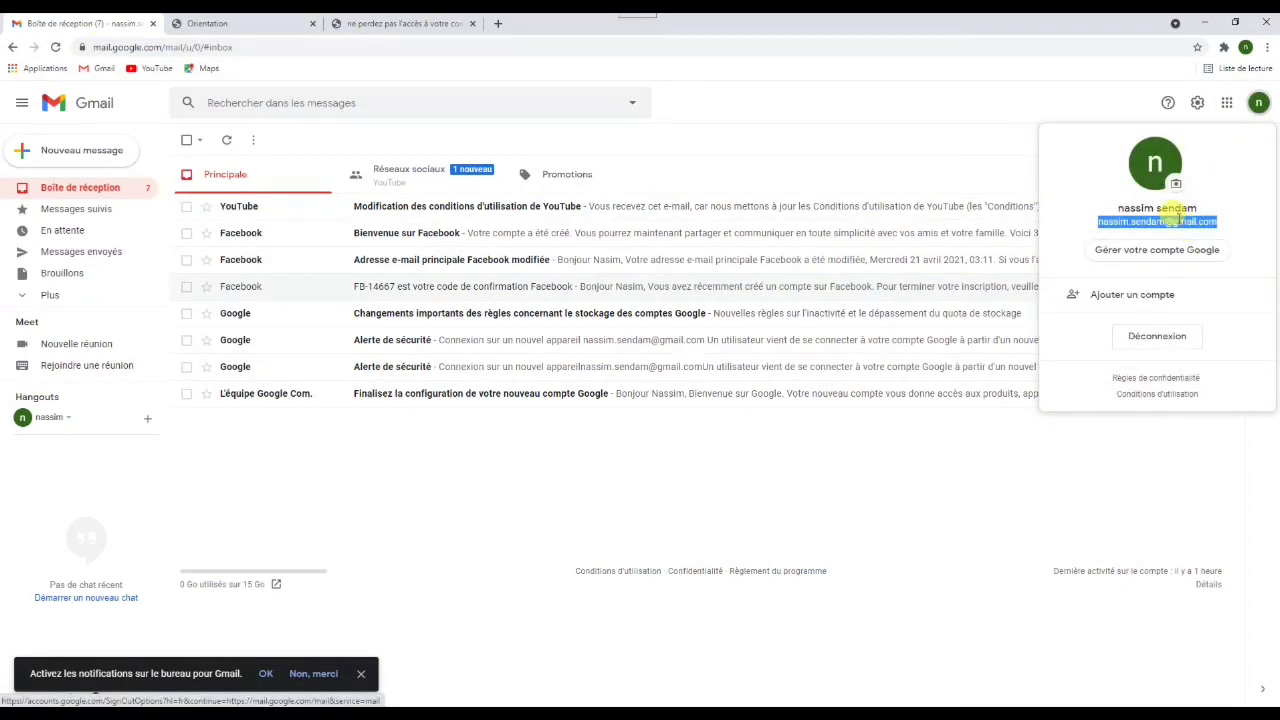
left_click(428, 22)
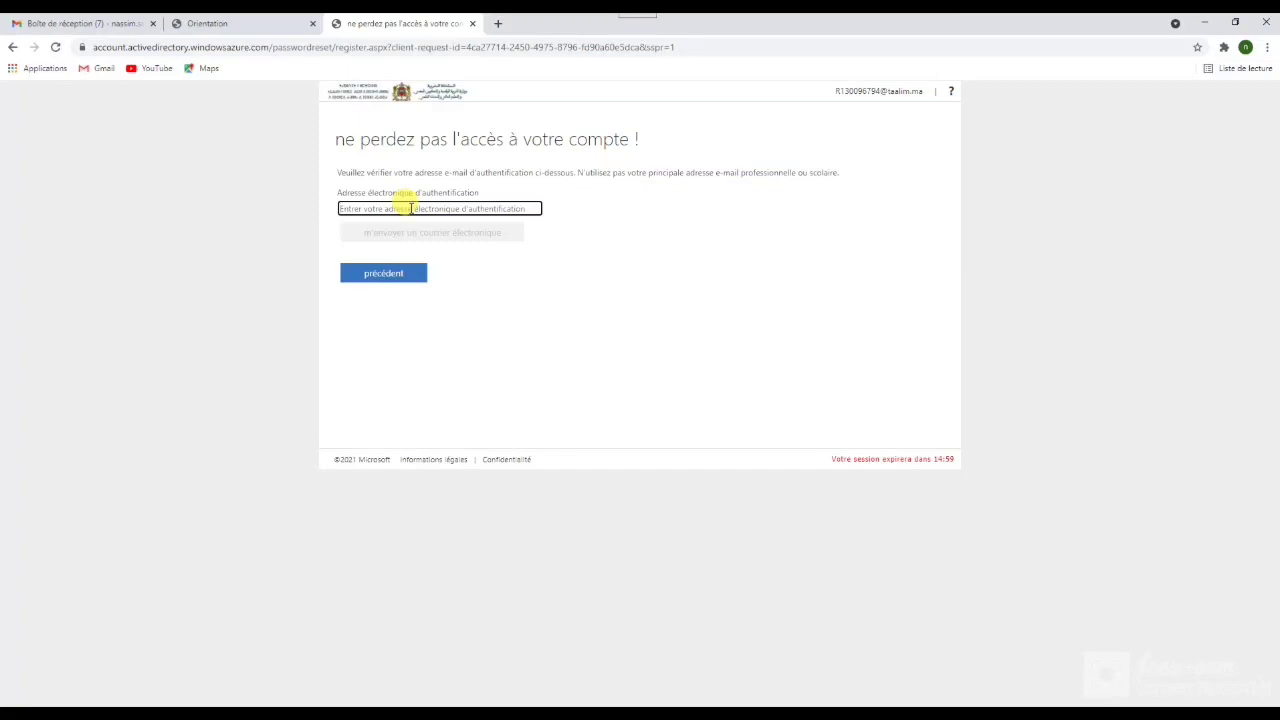
key("ctrl+v")
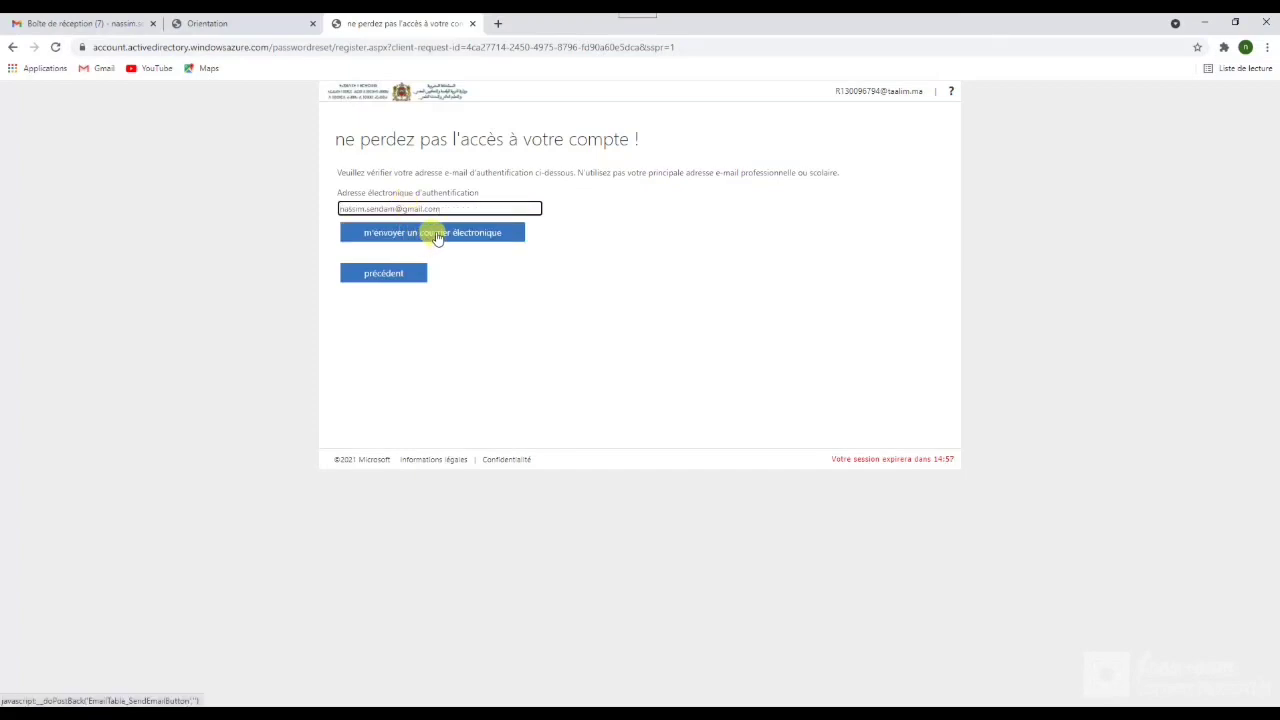
left_click(428, 236)
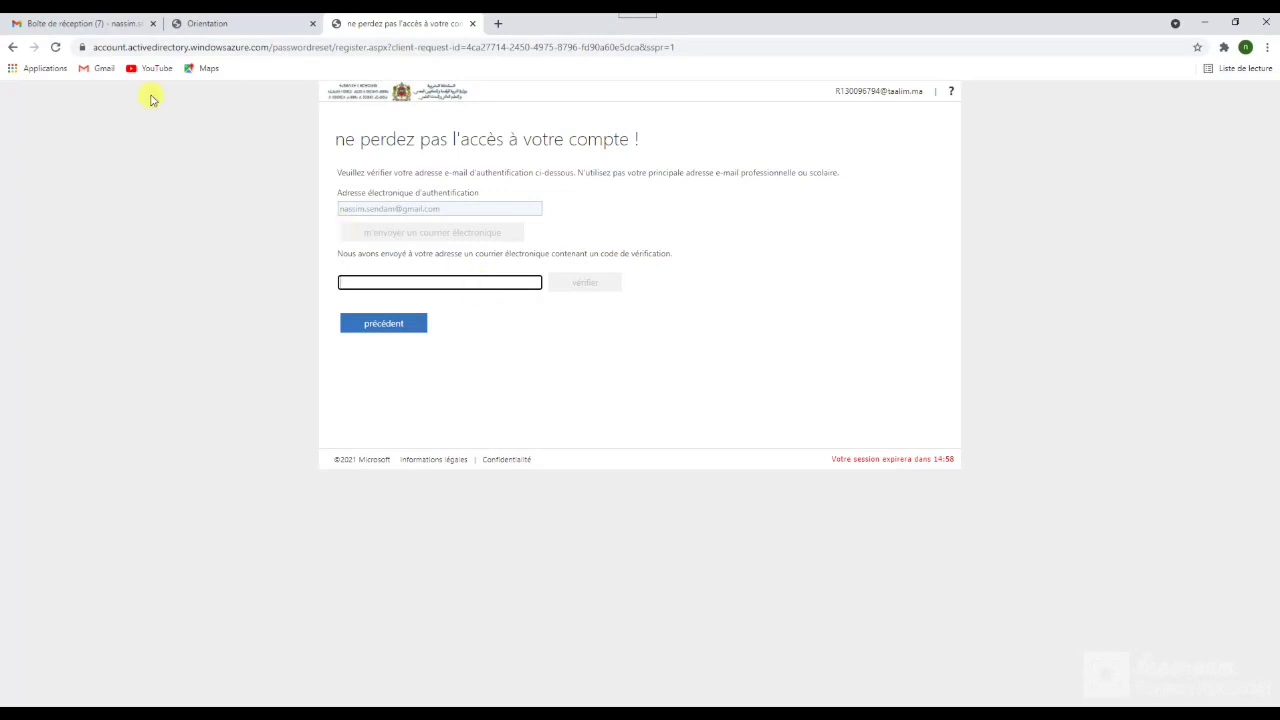
- Reload Gmail, copy the code from Microsoft's verification email, and paste it into the recovery page
left_click(100, 22)
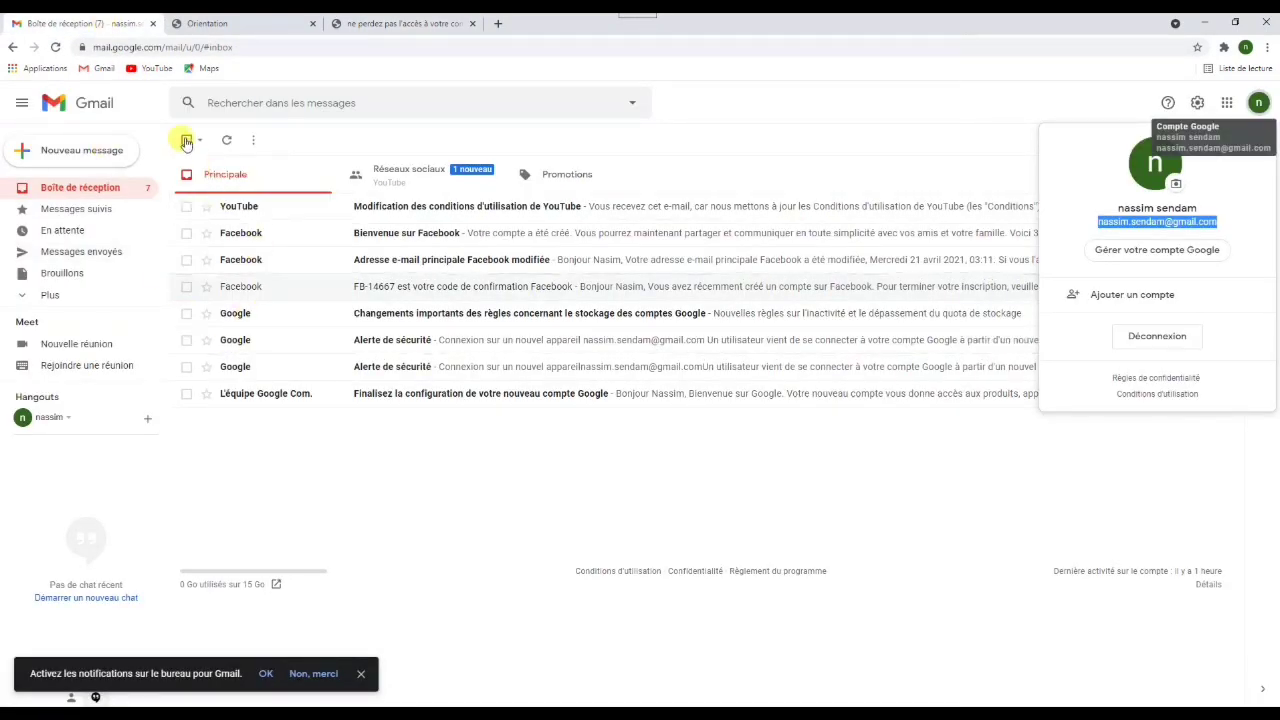
left_click(229, 47)
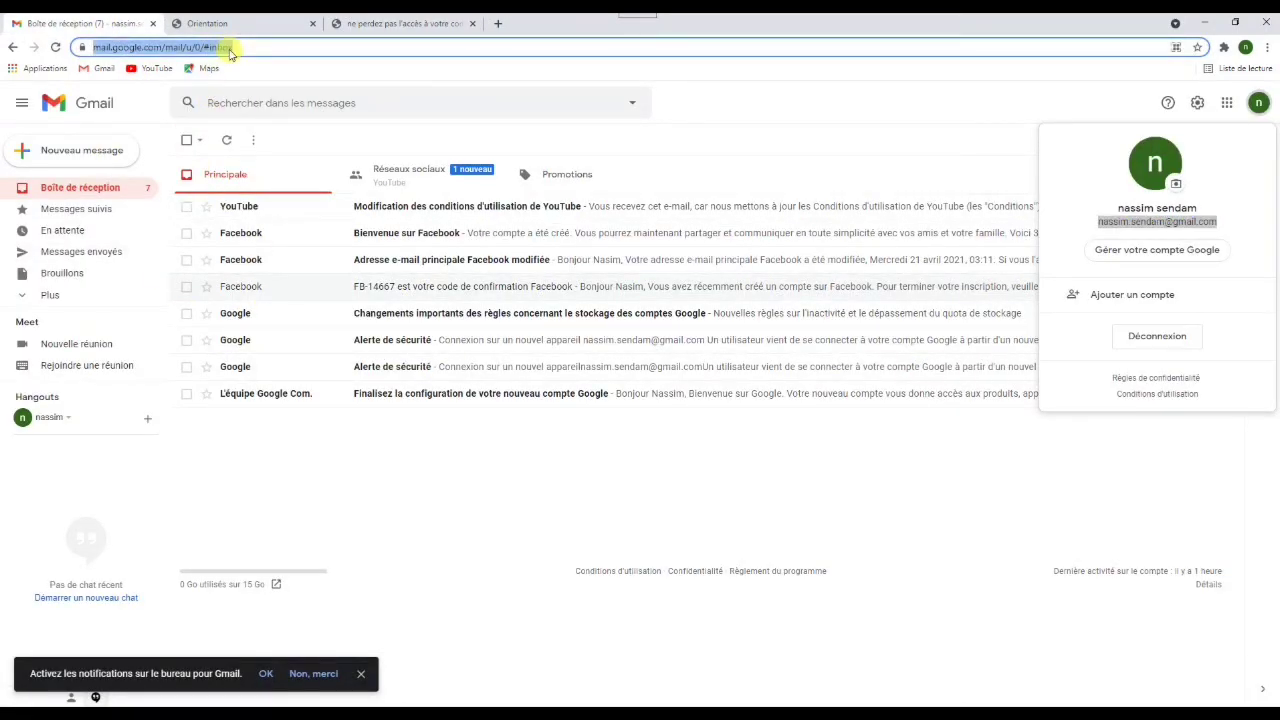
key("Return")
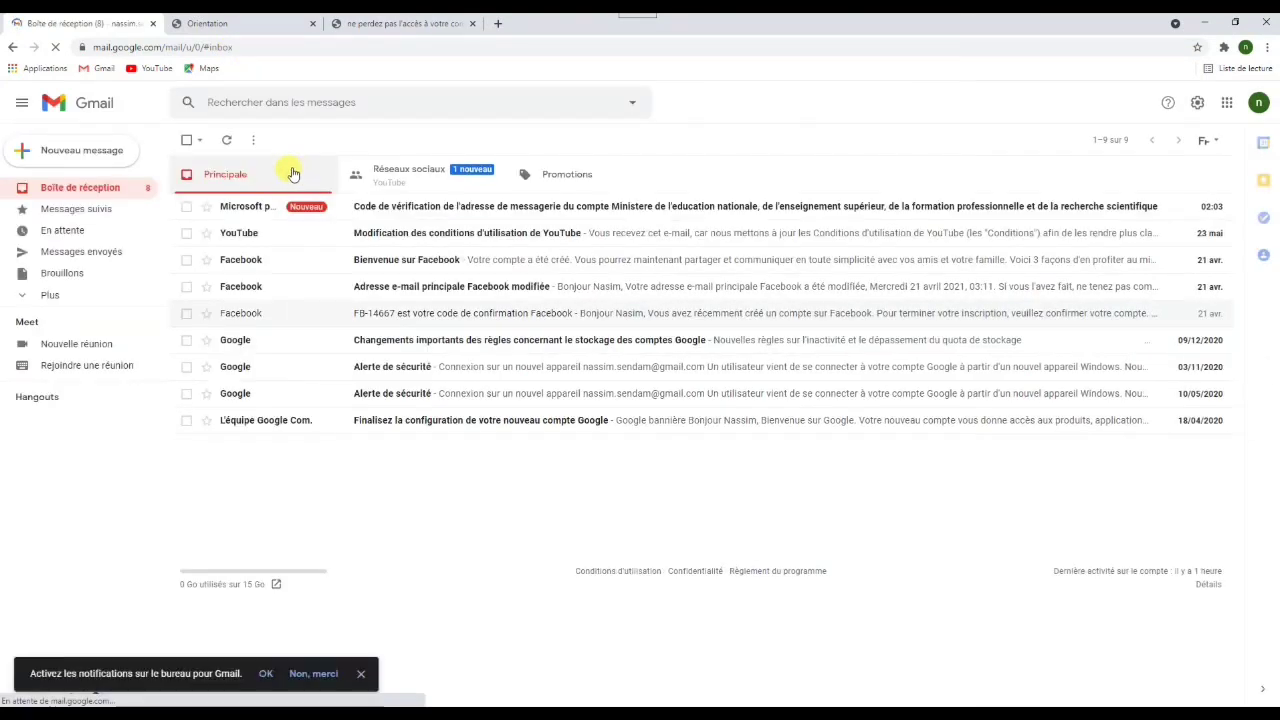
left_click(398, 208)
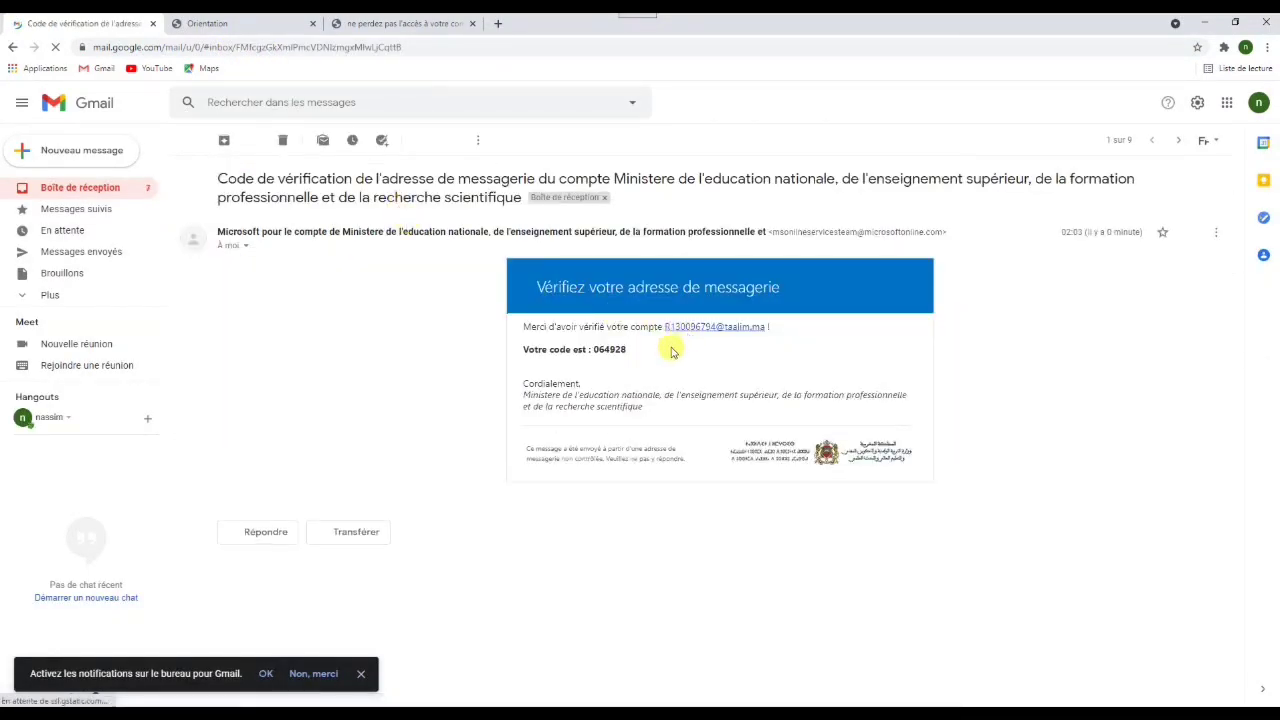
left_click_drag(634, 351, 606, 350)
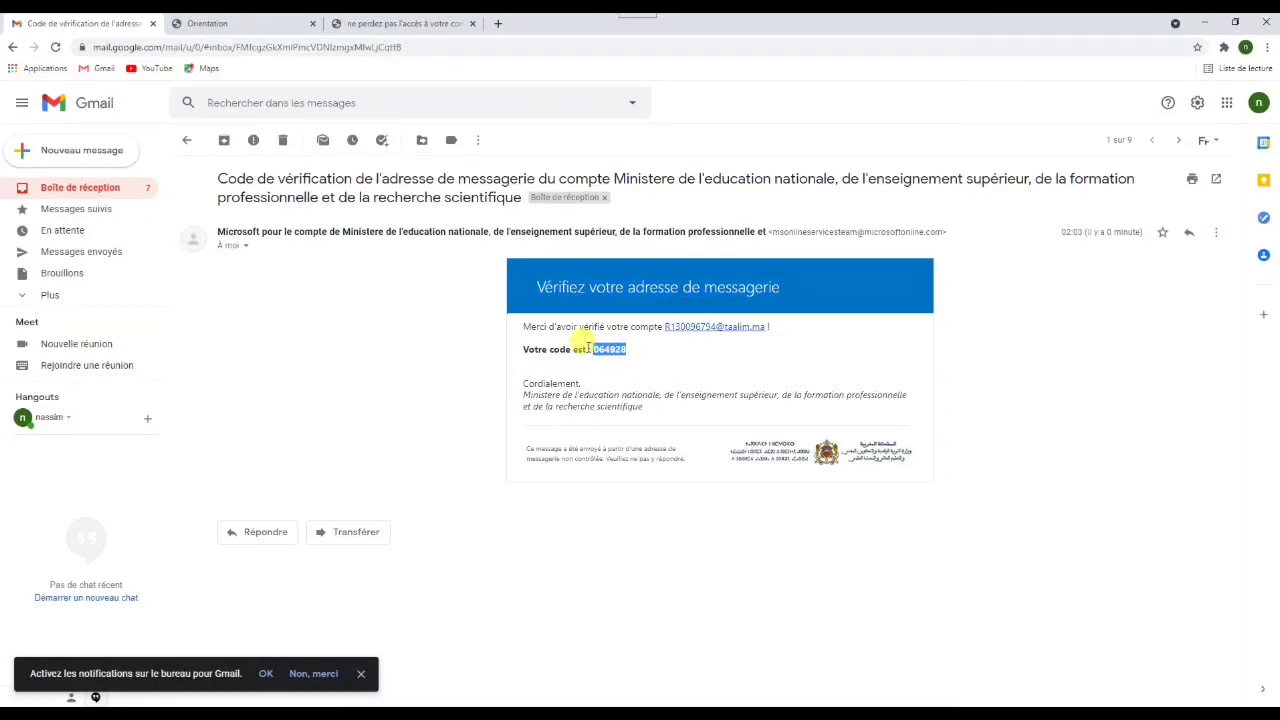
left_click(386, 23)
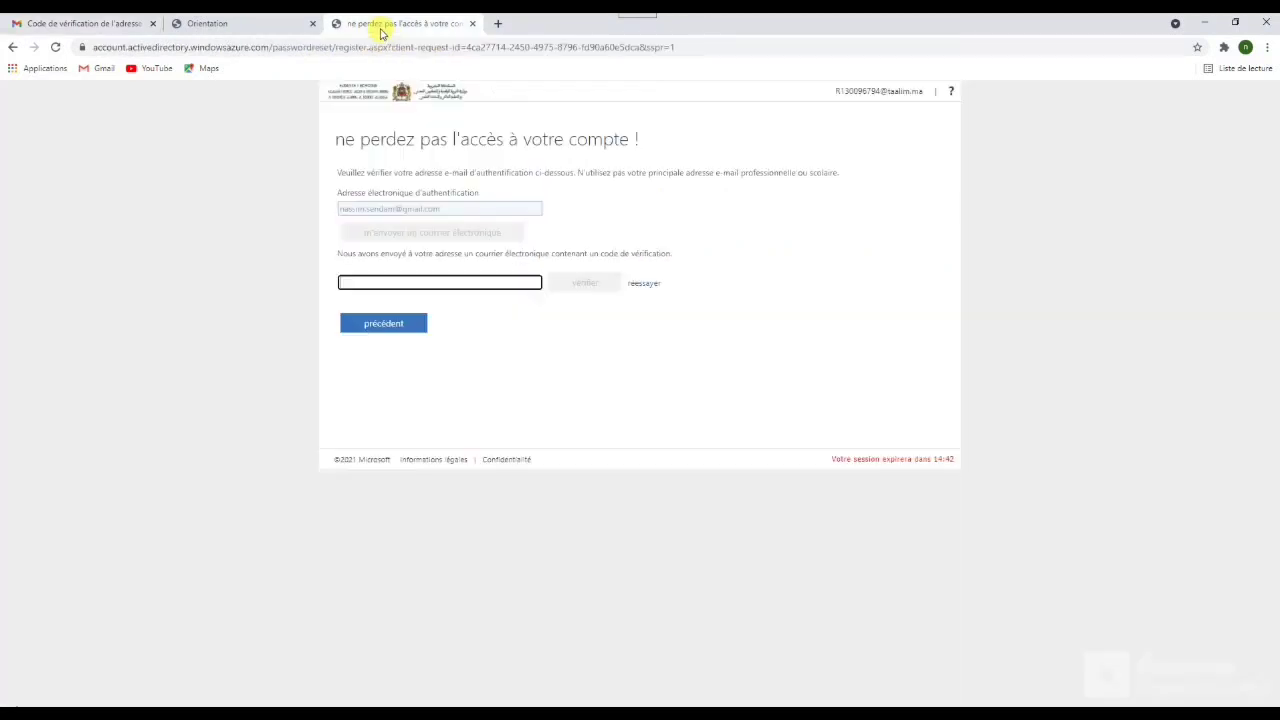
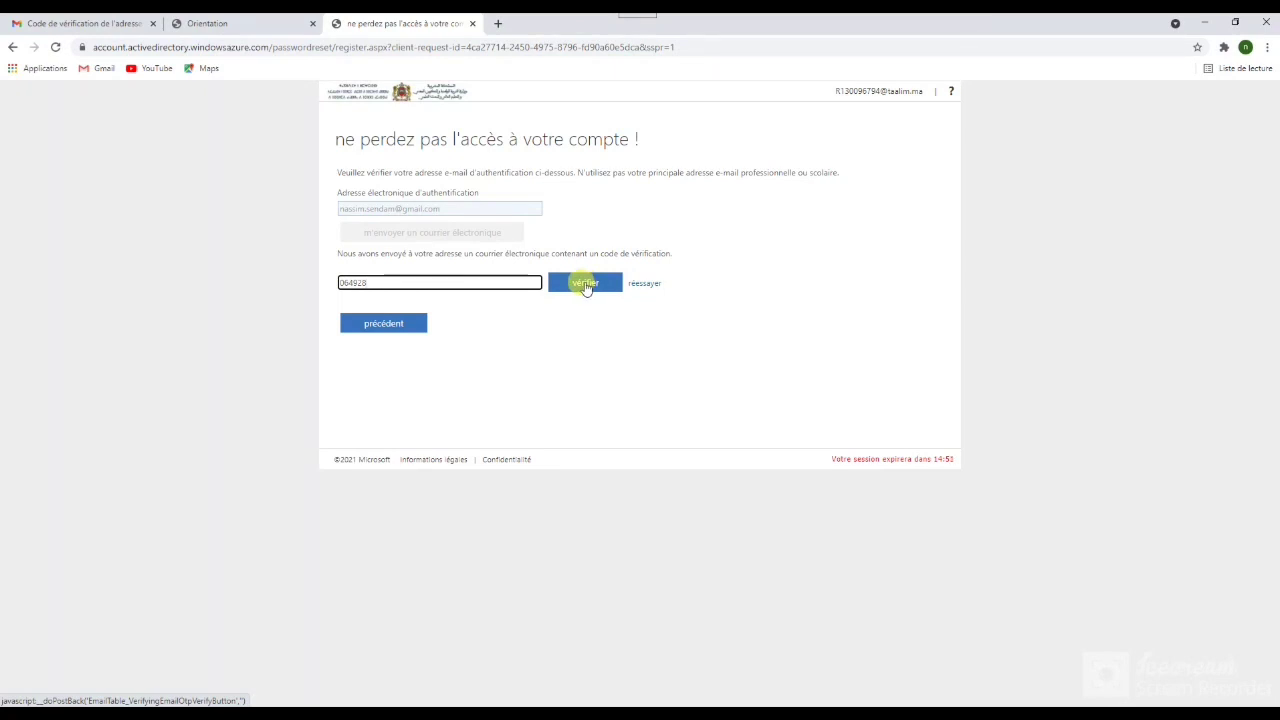
- Verify the authentication e-mail code and finish the recovery setup
left_click(585, 286)
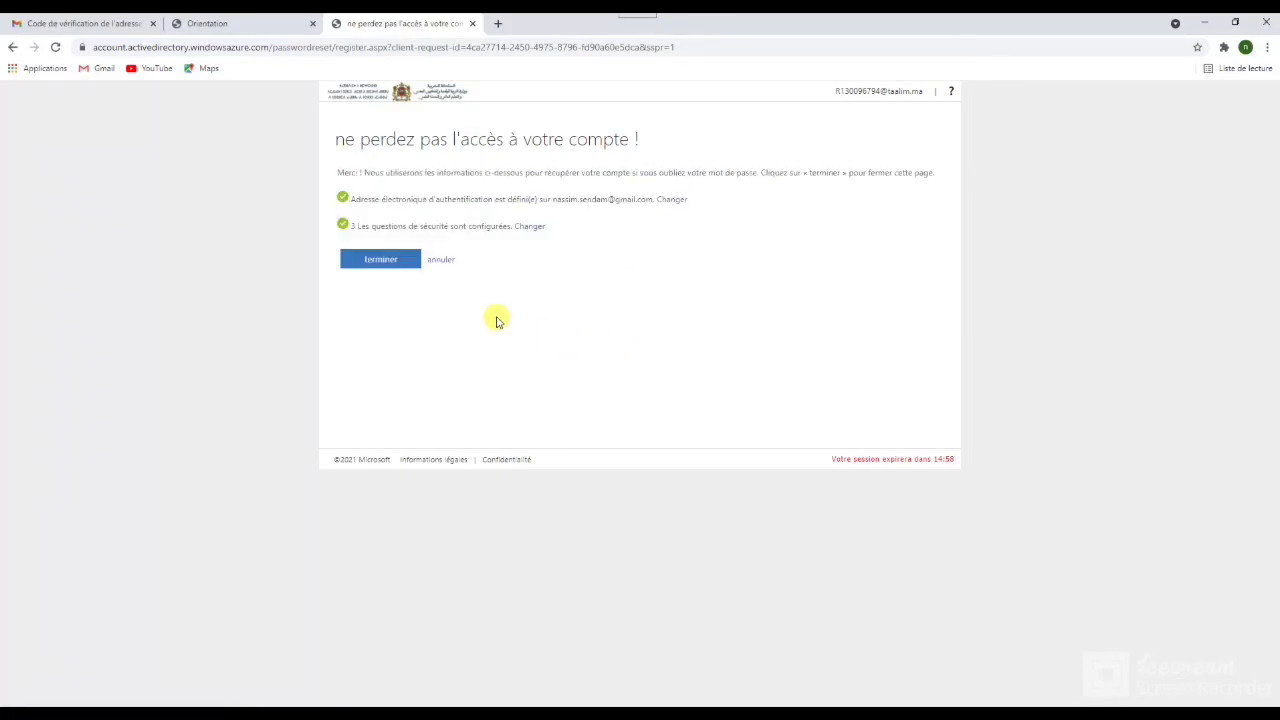
left_click(376, 259)
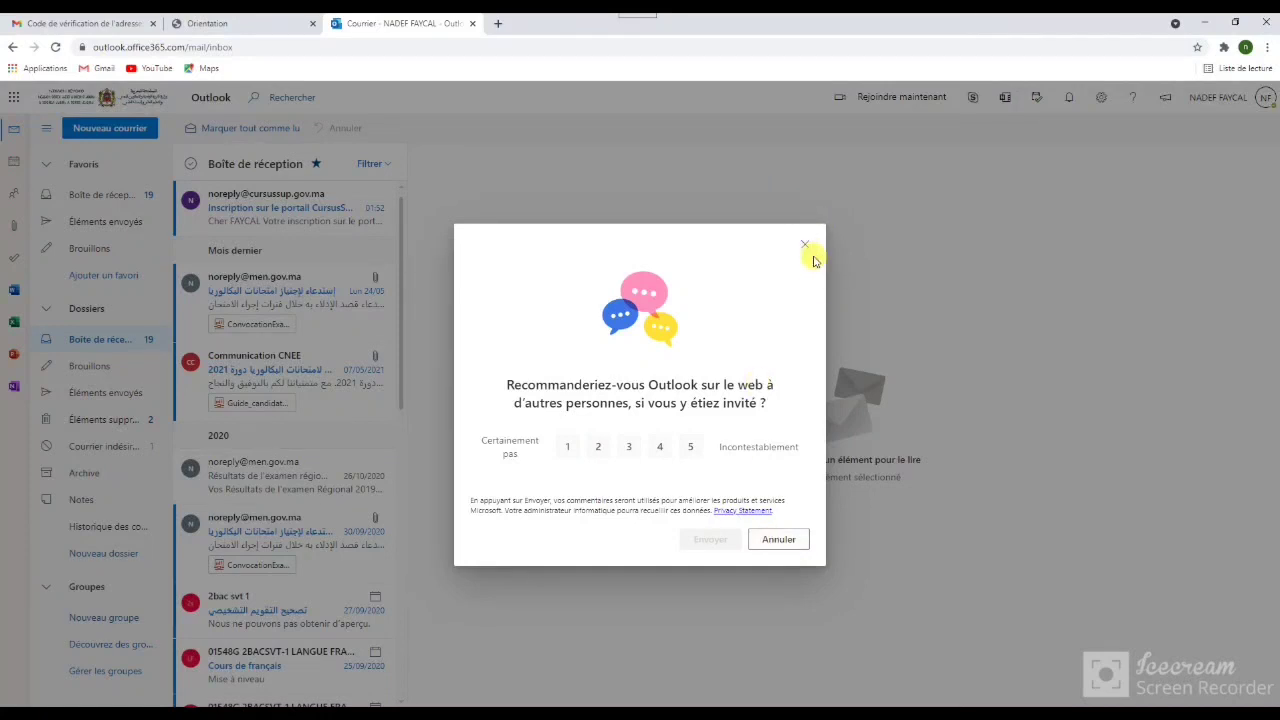
- Dismiss the Outlook survey and copy the portal password from the CursusSup registration email
left_click(806, 246)
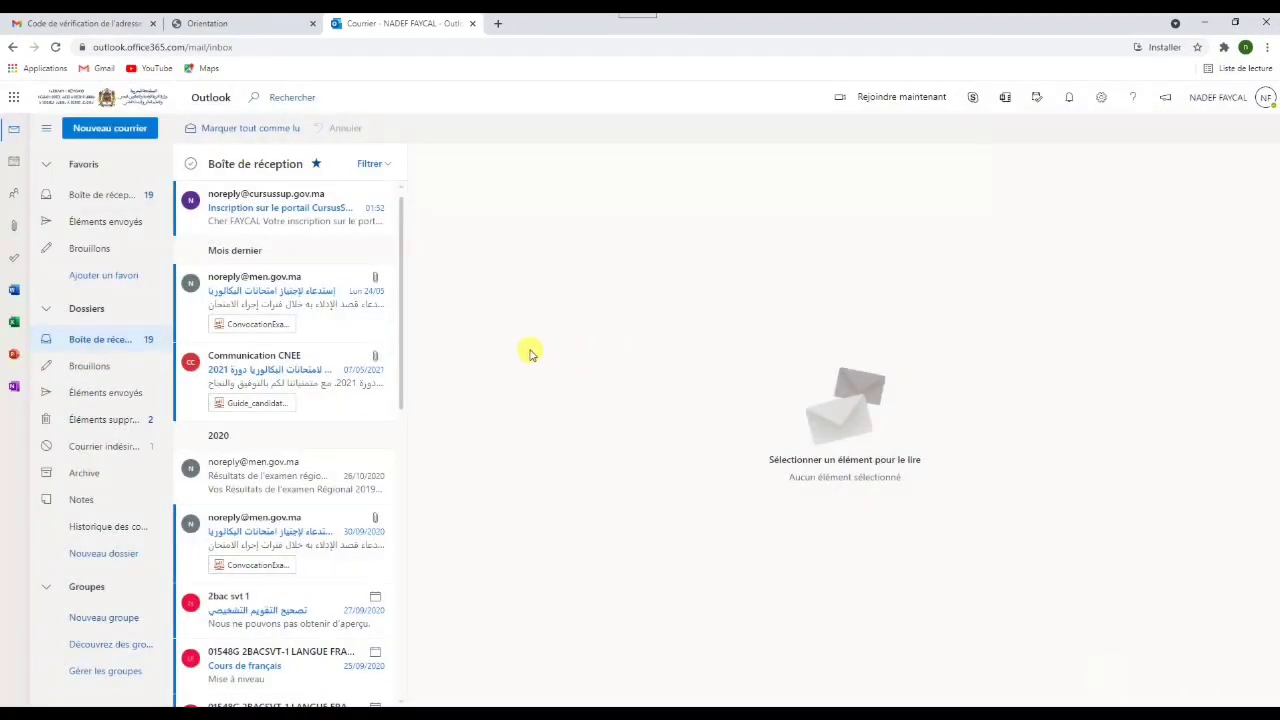
left_click_drag(399, 295, 395, 247)
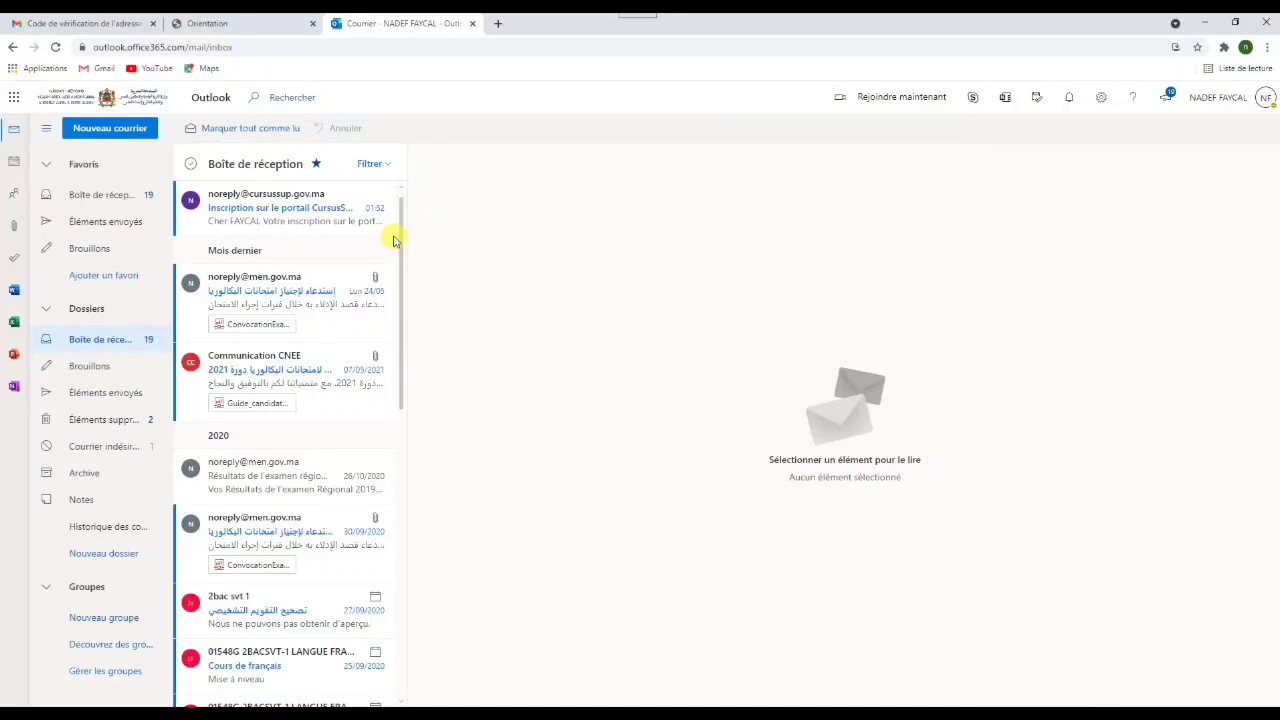
mouse_move(400, 249)
left_mouse_down()
mouse_move(406, 280)
mouse_move(400, 234)
left_mouse_up()
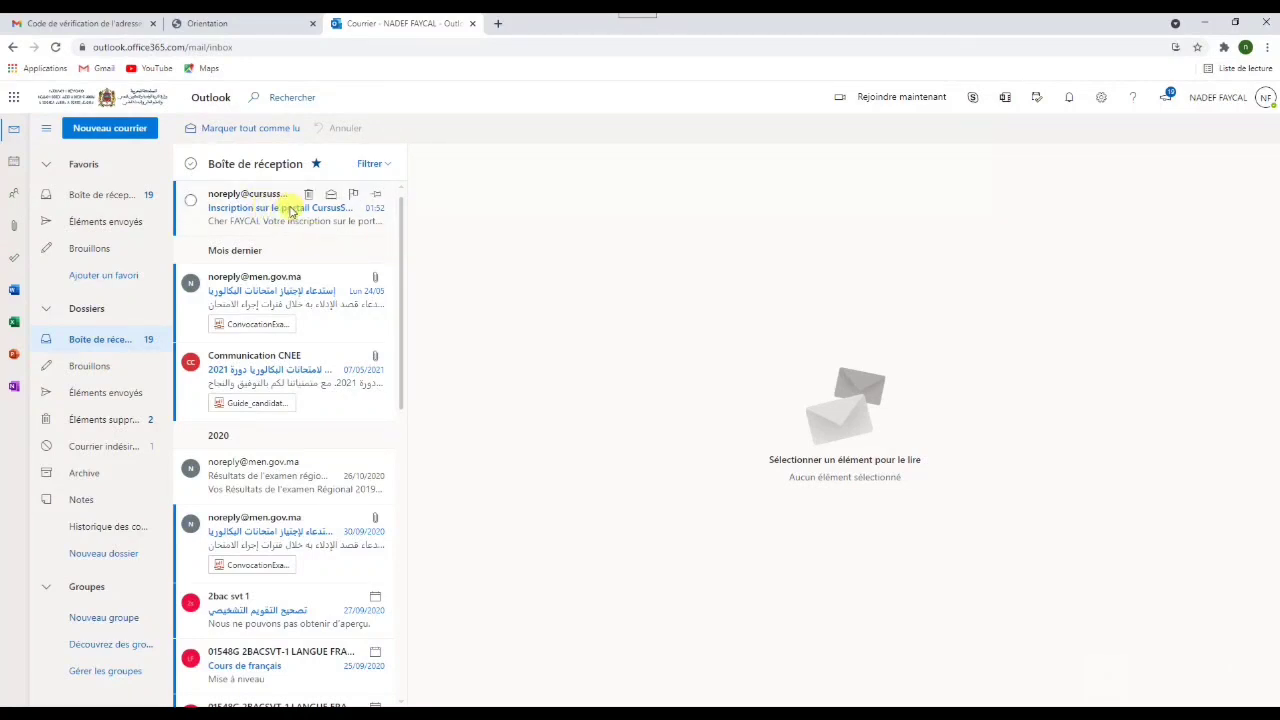
left_click(291, 210)
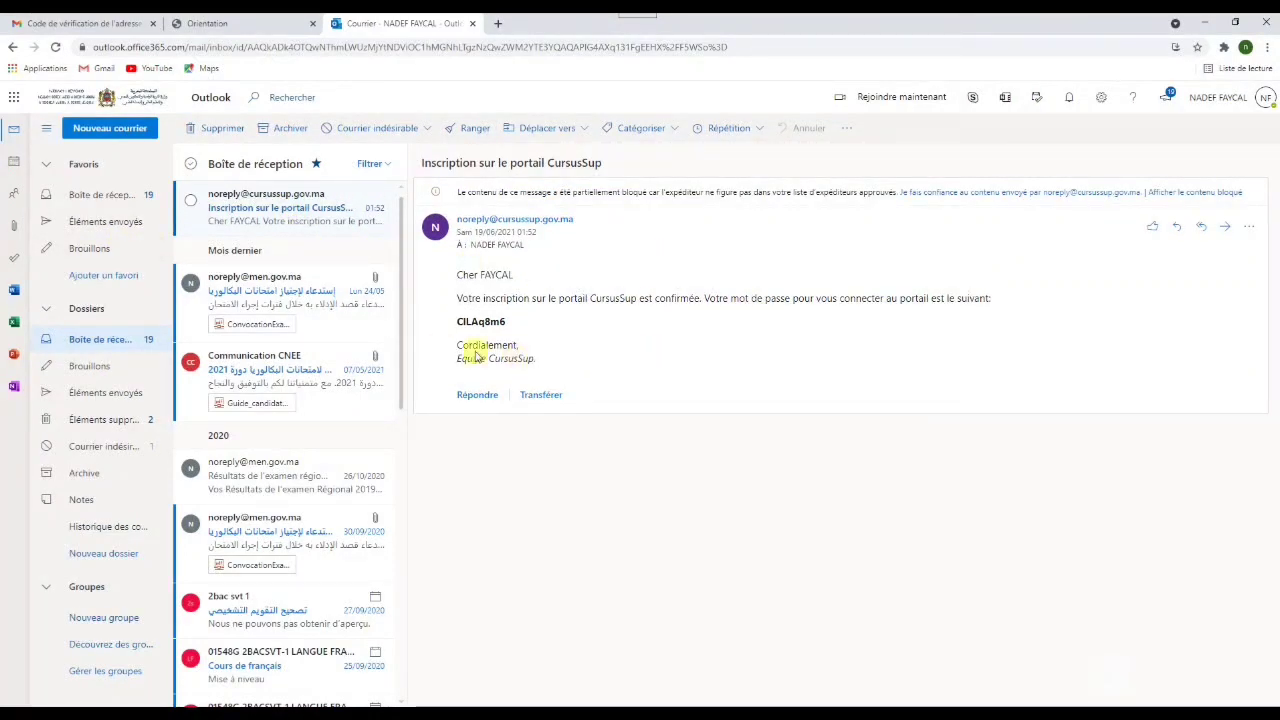
left_click_drag(506, 322, 458, 319)
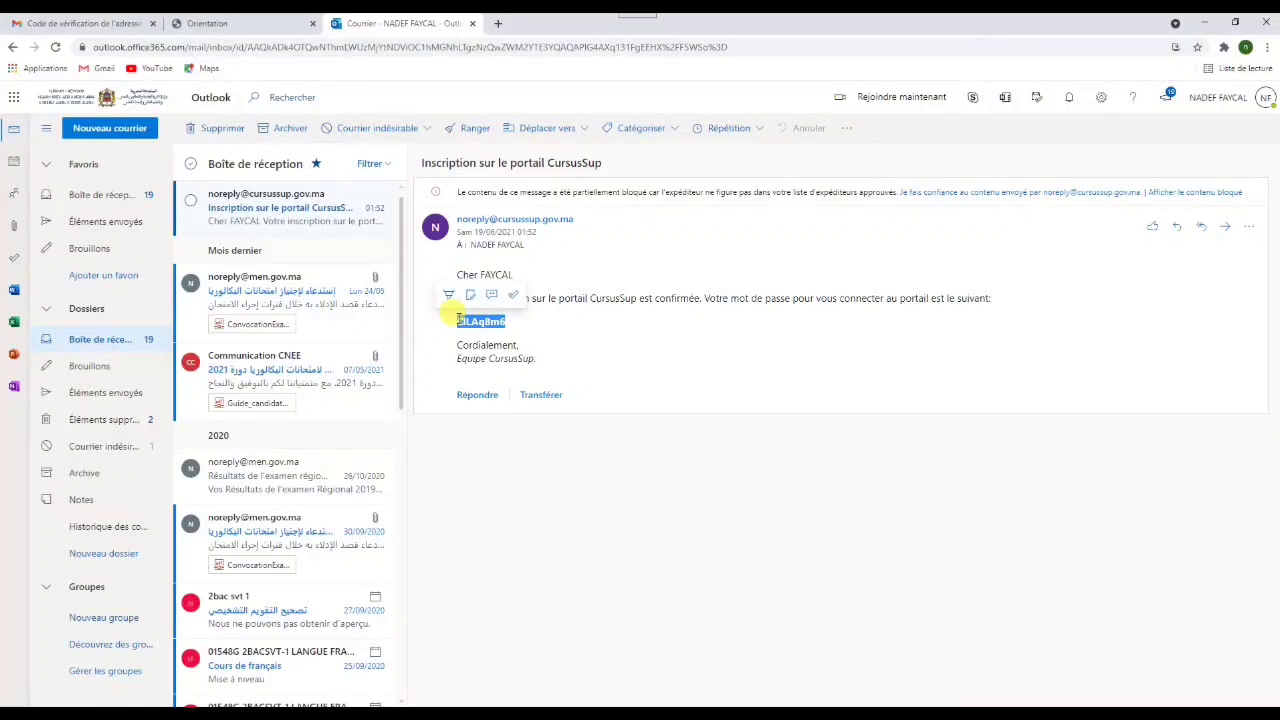
left_click(210, 23)
left_click(128, 24)
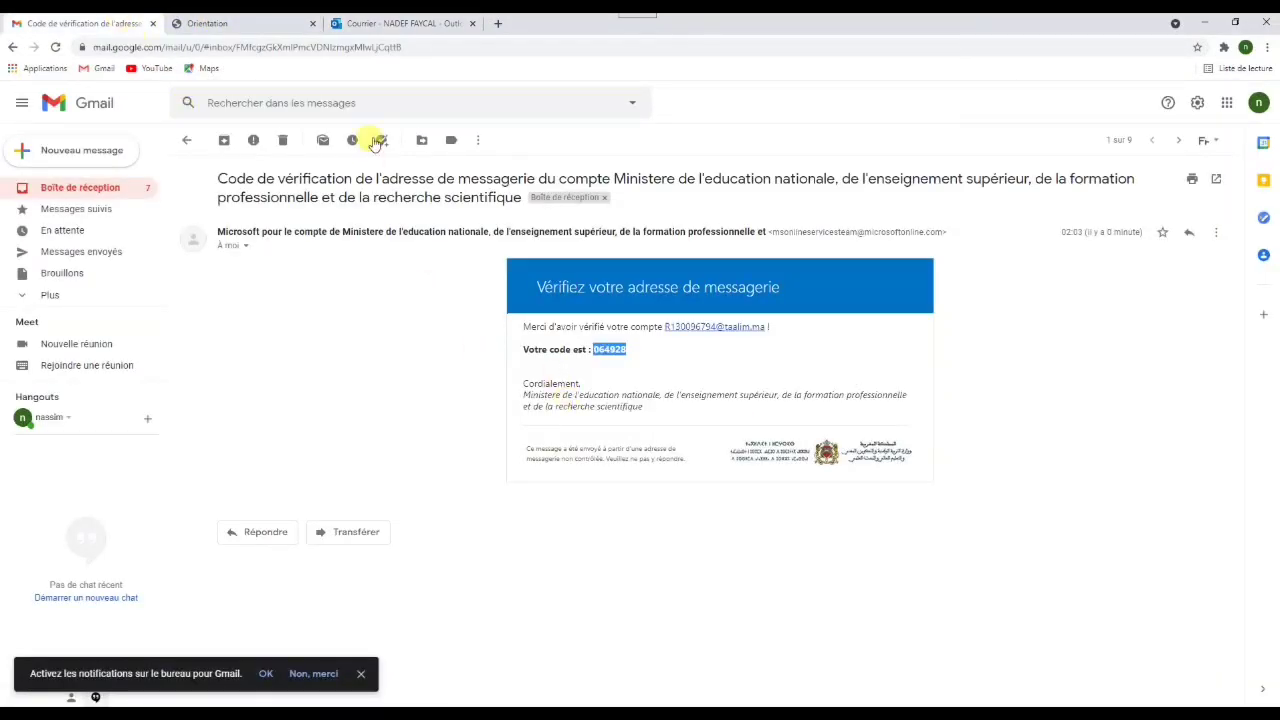
- Log in to CursusSup with the school account username and the pasted portal password
left_click(280, 24)
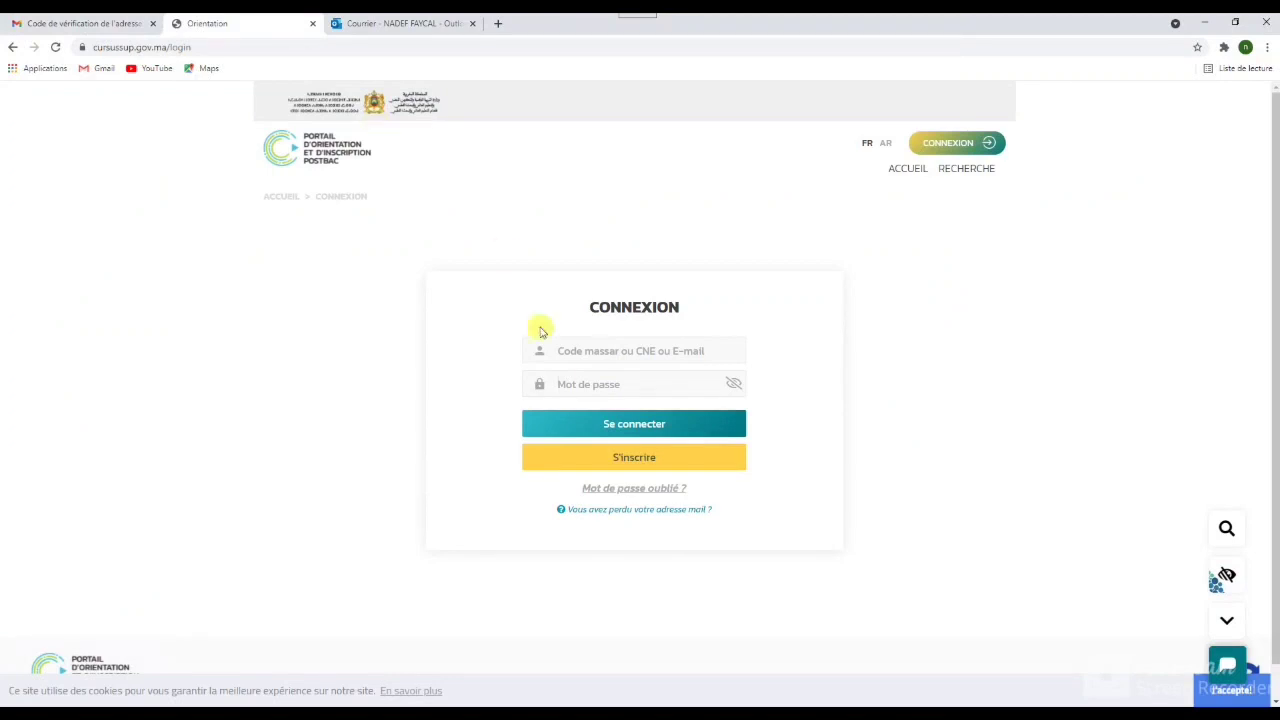
left_click(626, 391)
key("ctrl+v")
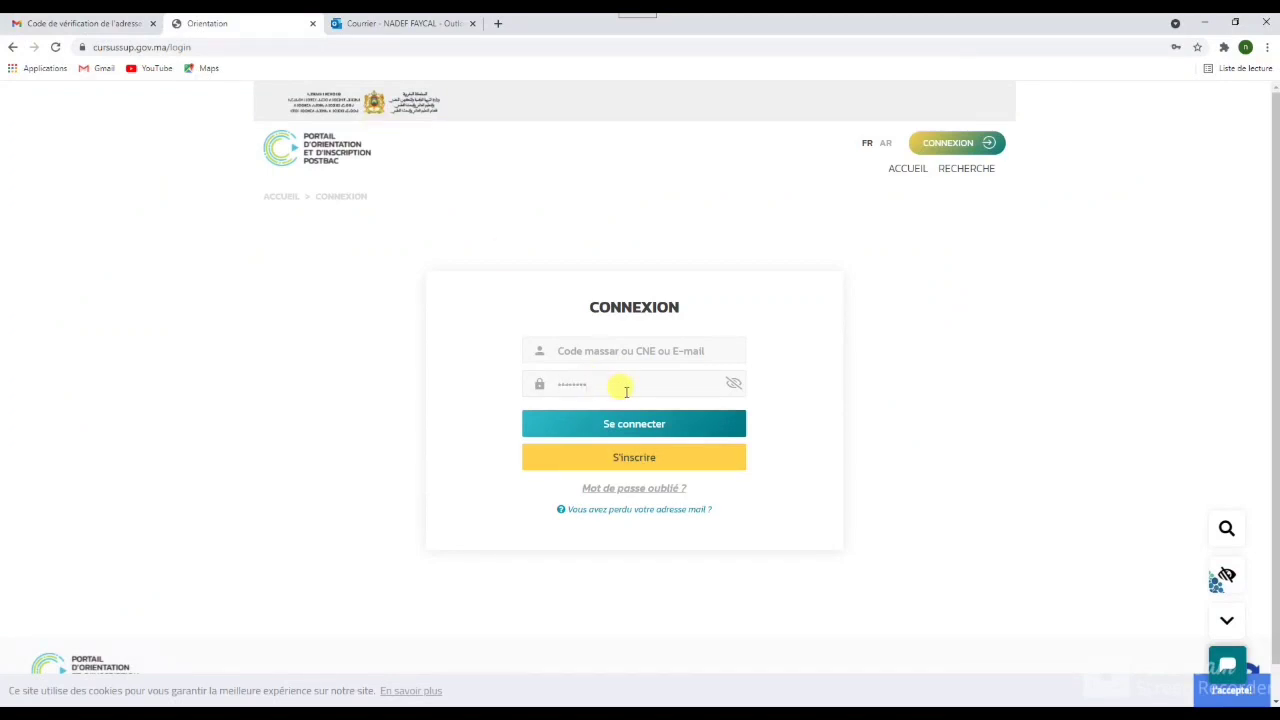
left_click(619, 351)
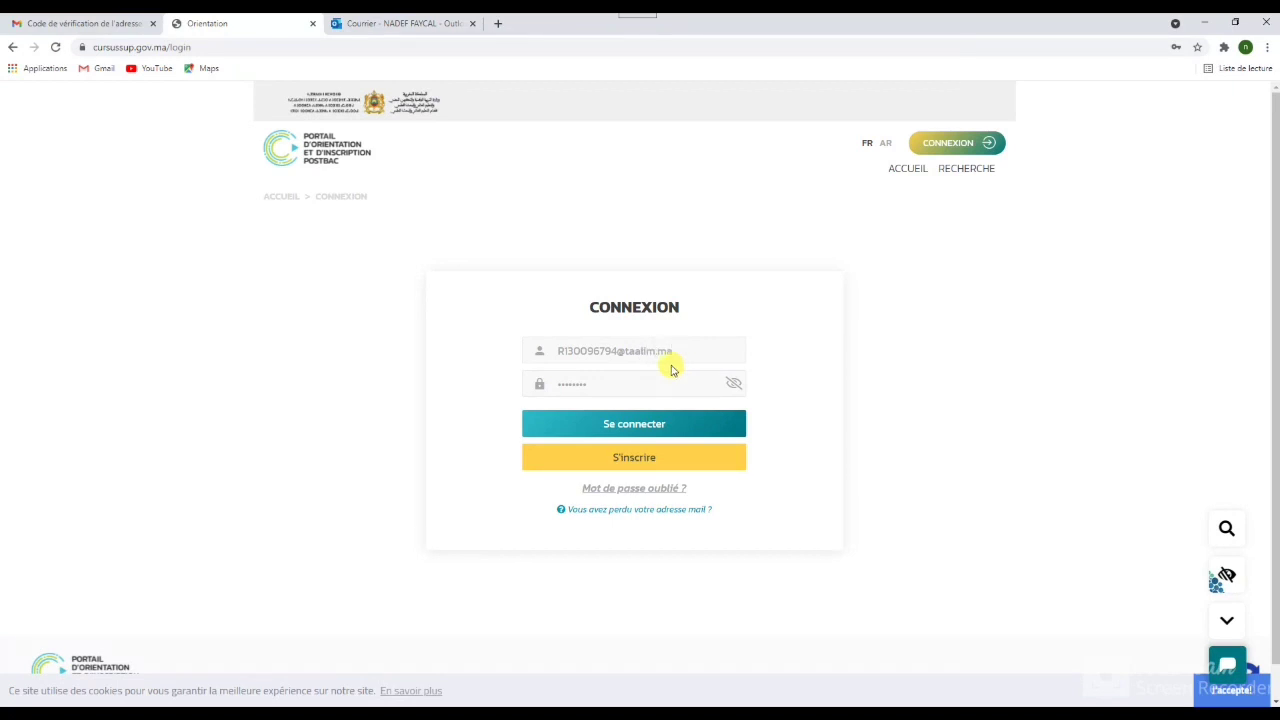
left_click(652, 428)
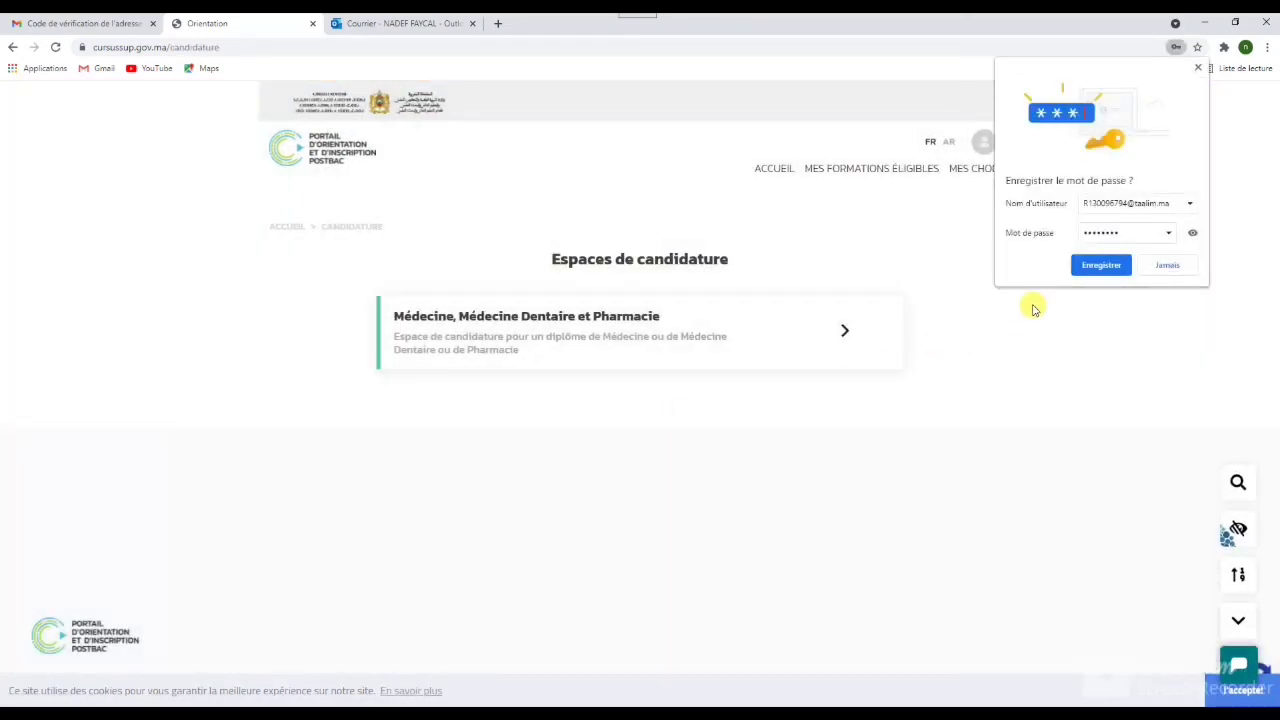
- Save the portal login in Chrome and open the Médecine application space, keeping the baccalaureate series
left_click(1097, 267)
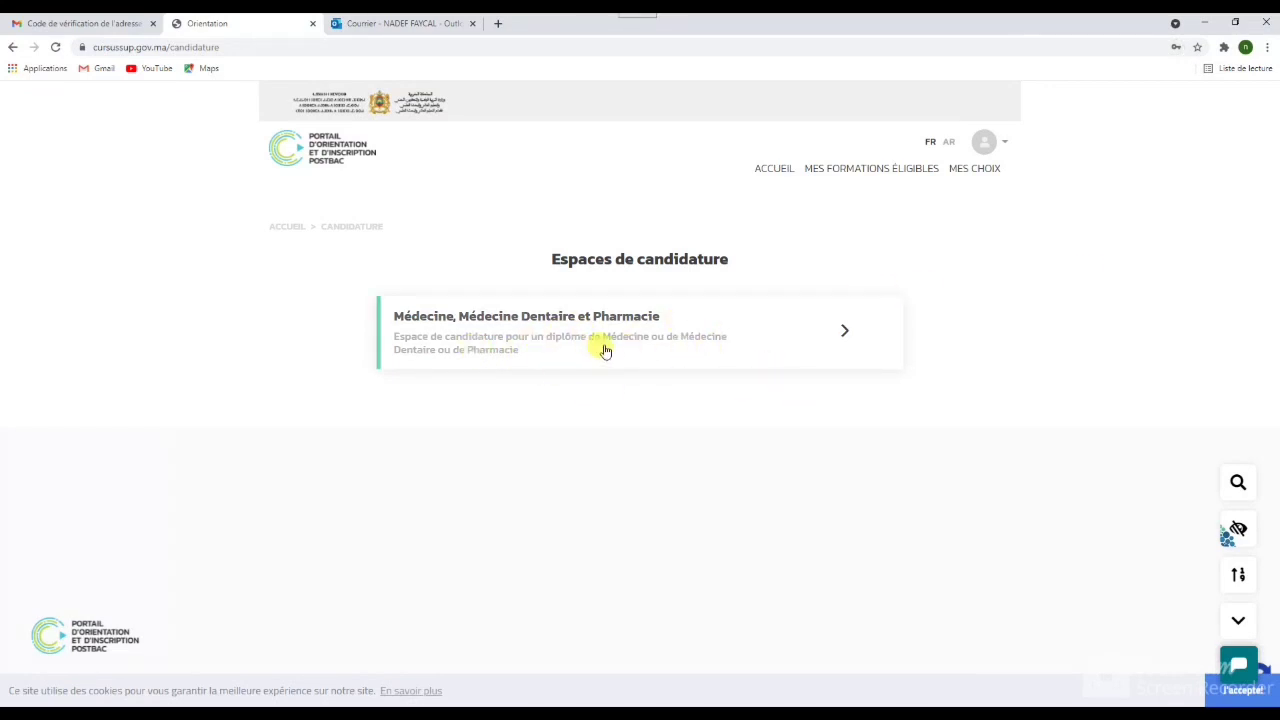
left_click(671, 342)
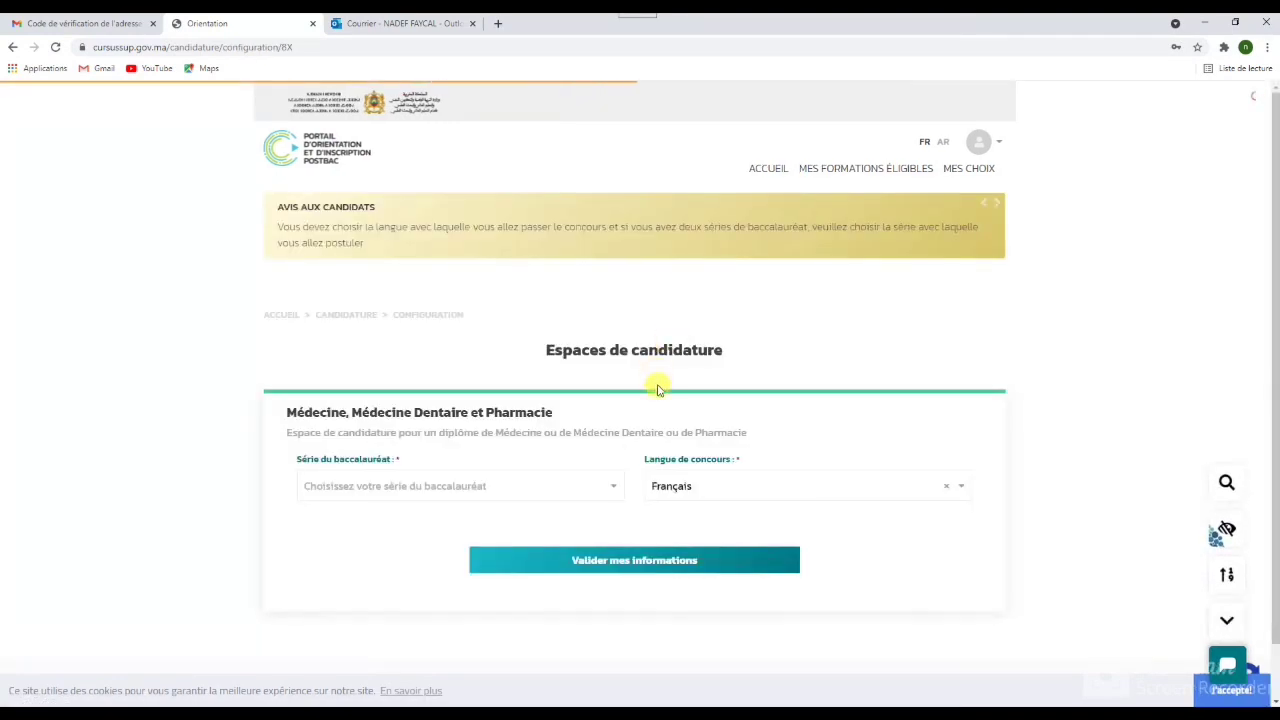
left_click(552, 487)
left_click(575, 511)
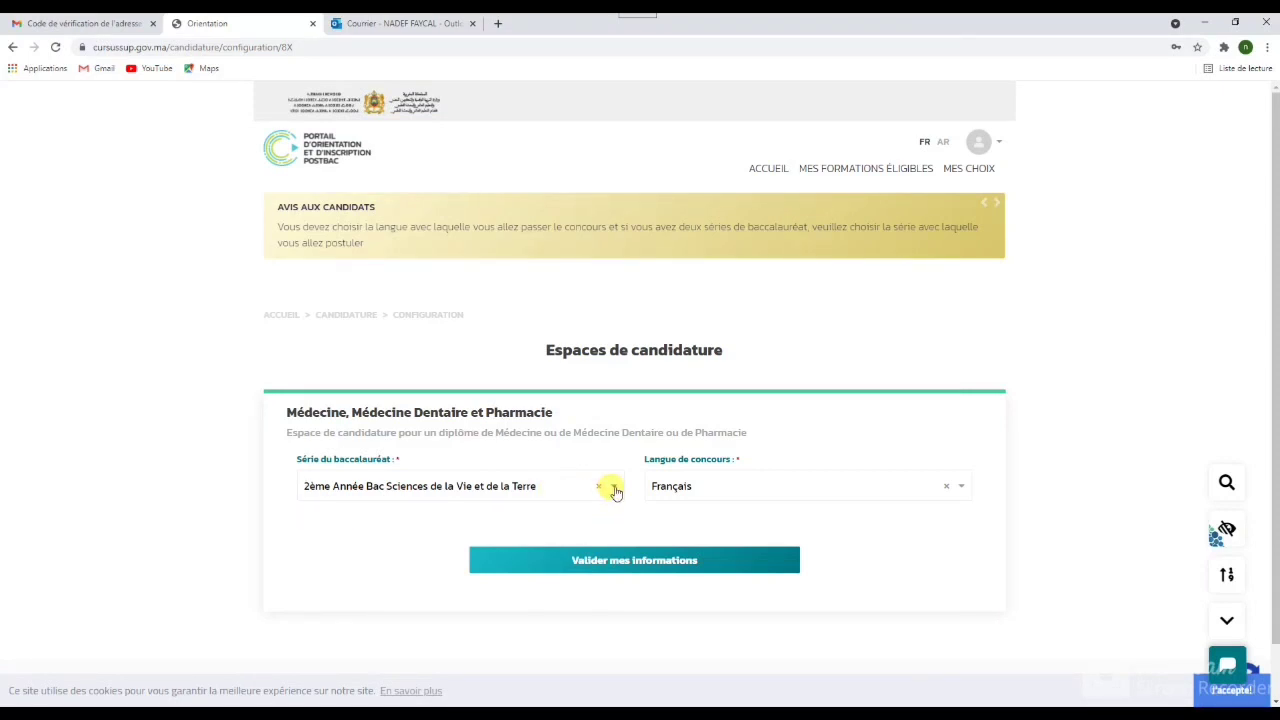
left_click(615, 491)
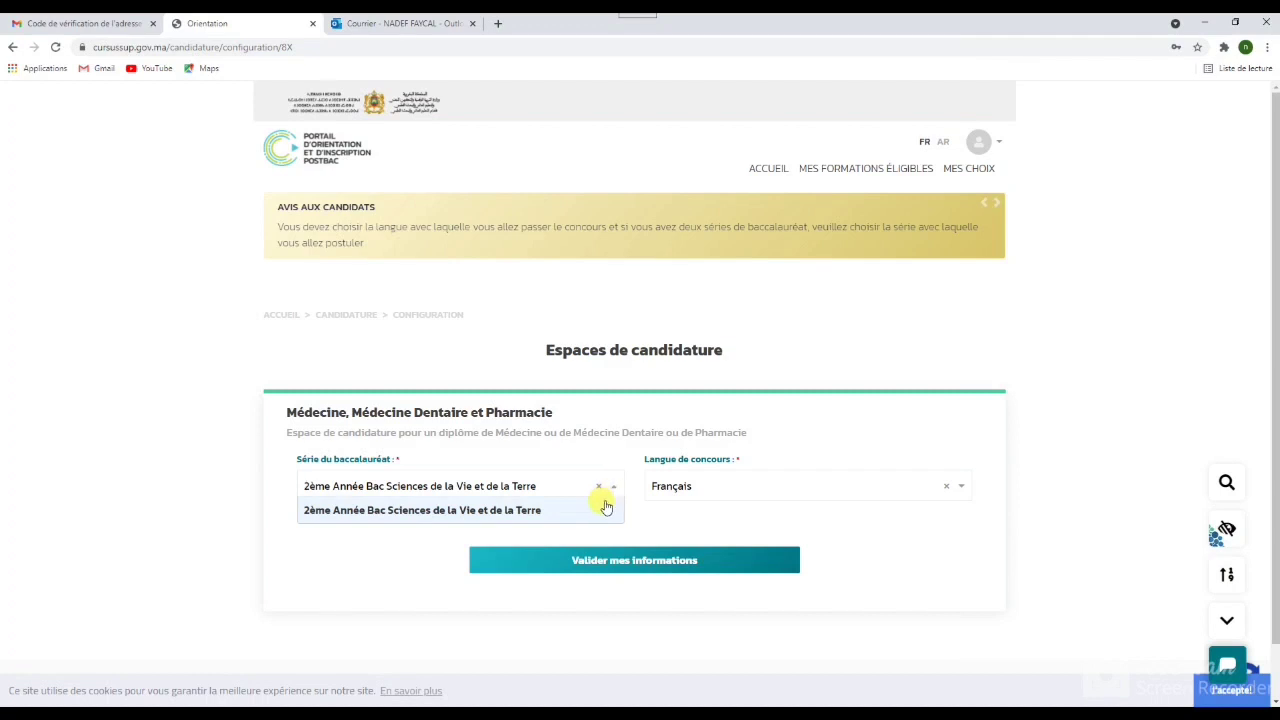
left_click(615, 493)
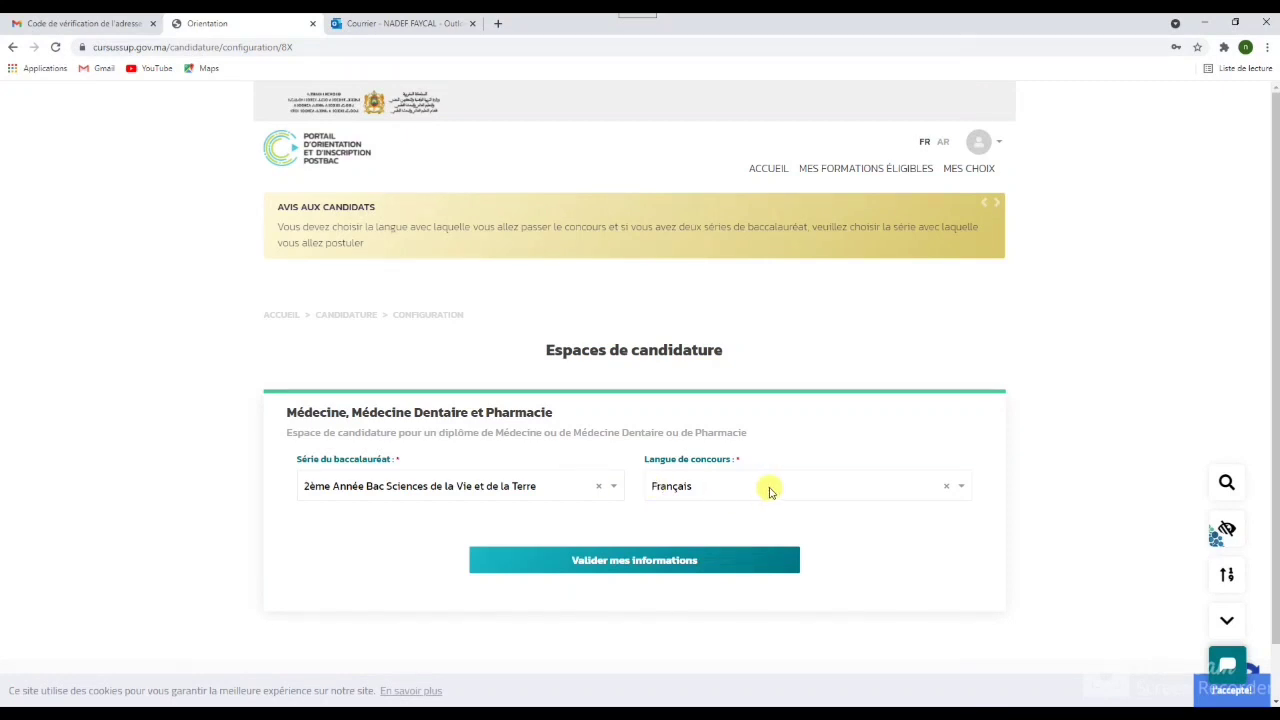
- Choose Arabe as the competition language and validate the application space
left_click(962, 488)
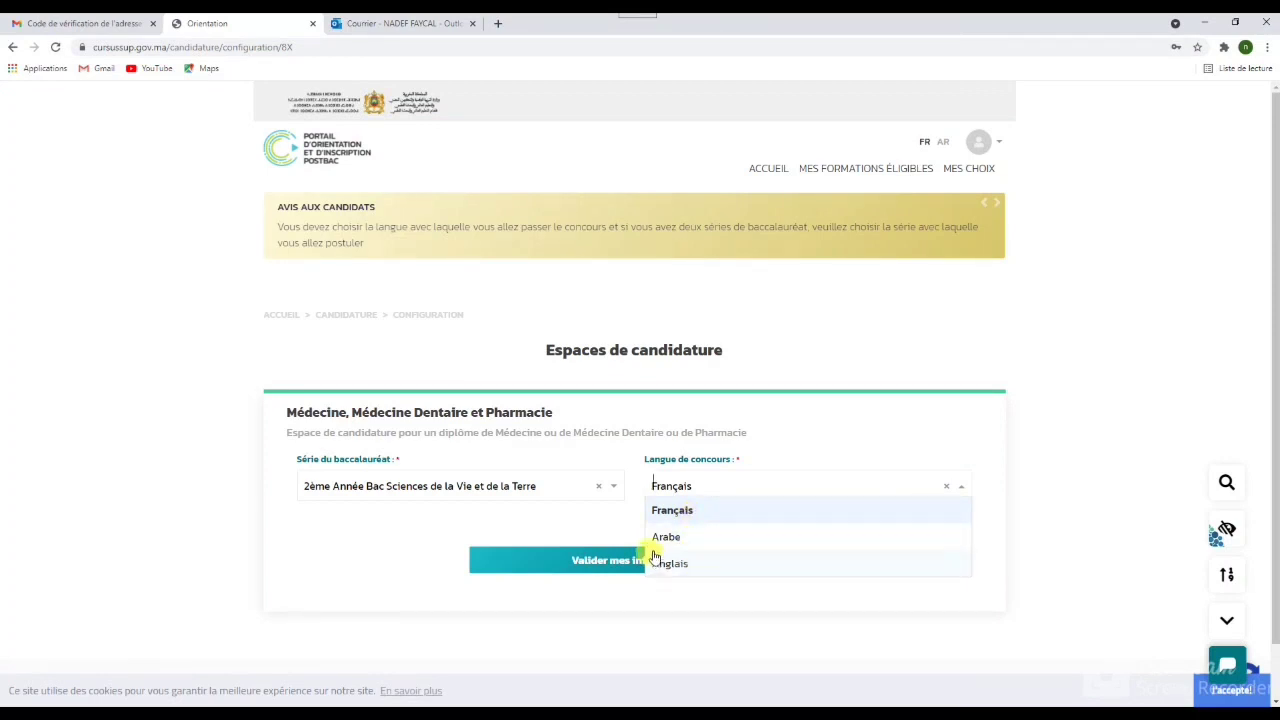
left_click(675, 536)
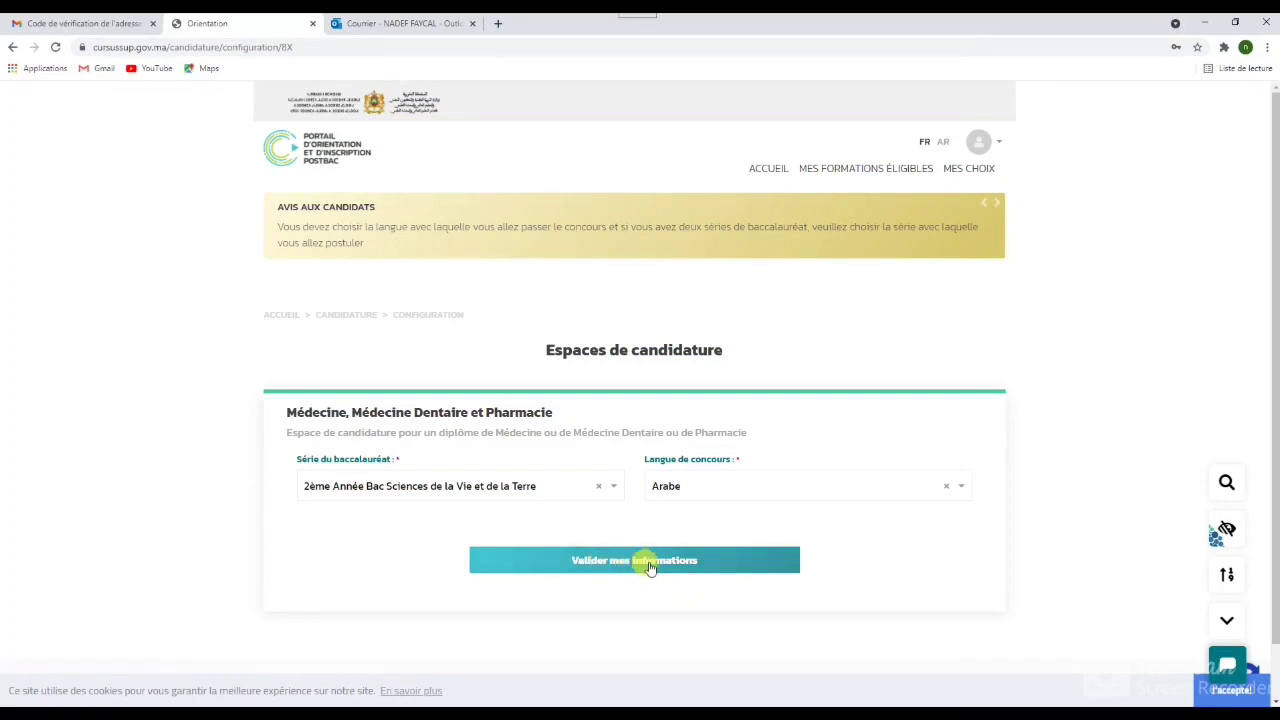
left_click(660, 565)
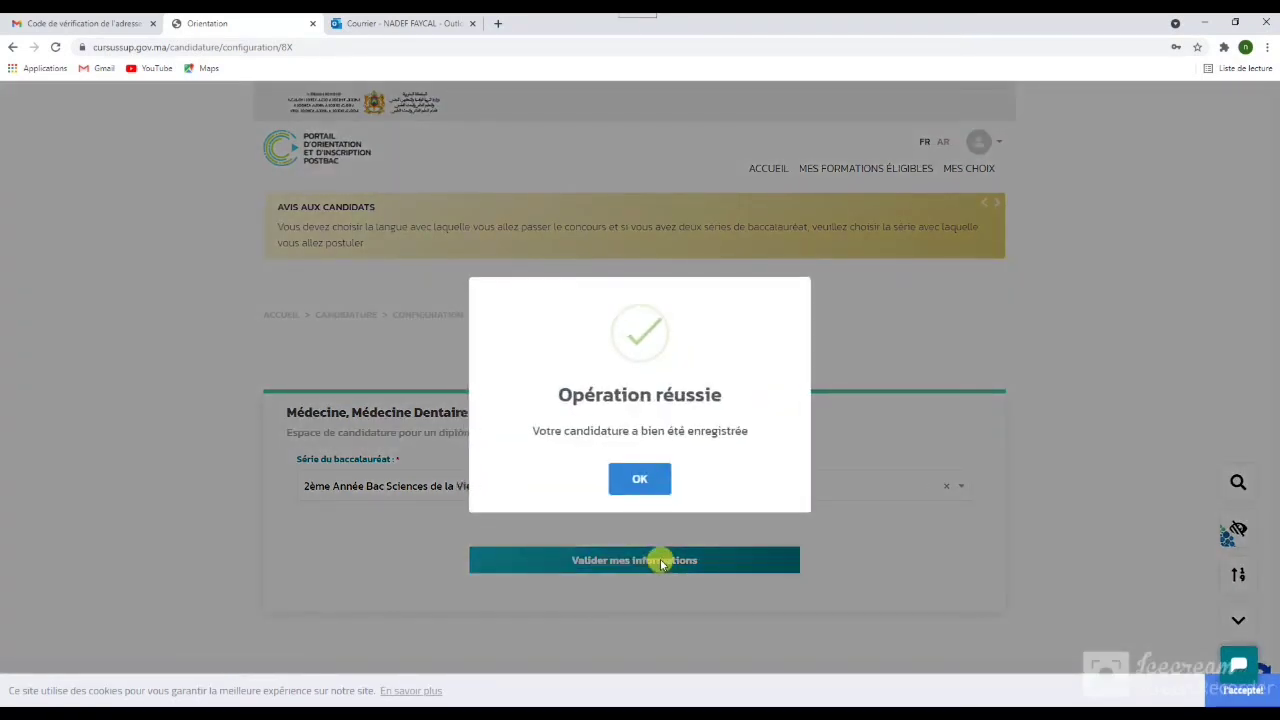
left_click(642, 481)
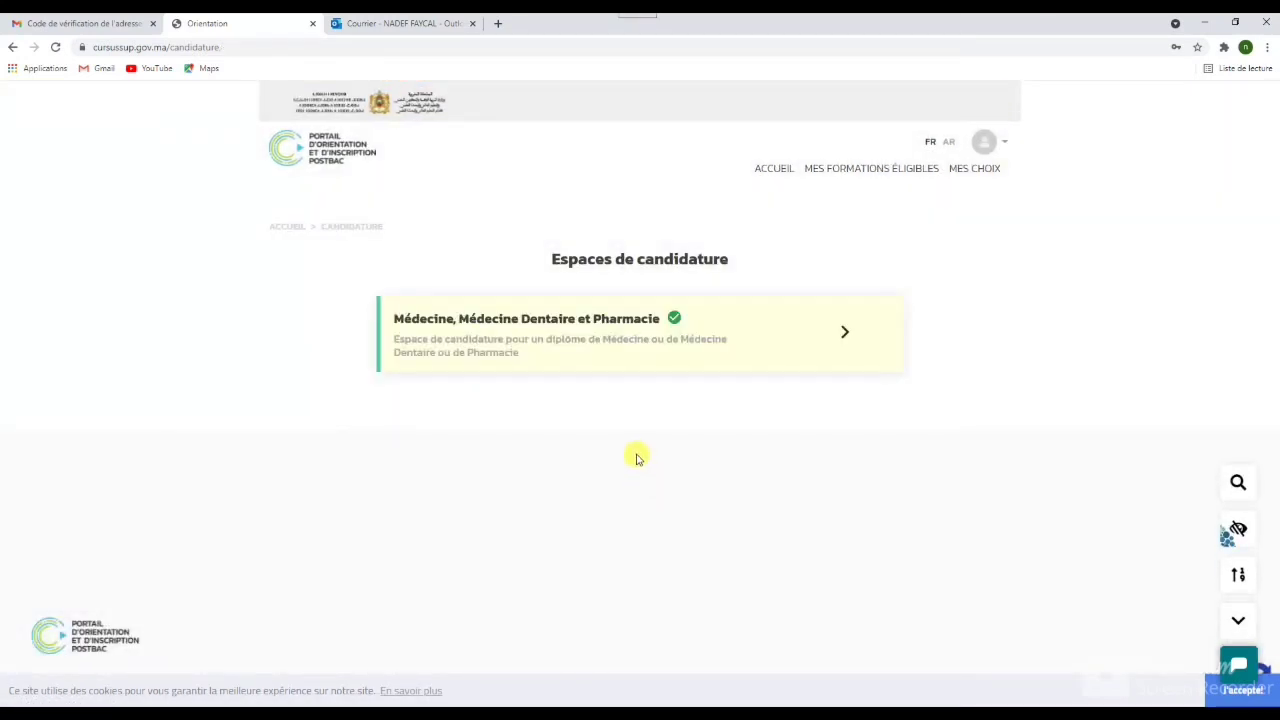
- In the Médecine space, enter the personal e-mail, phone number and residence address, then validate the form
left_click(650, 350)
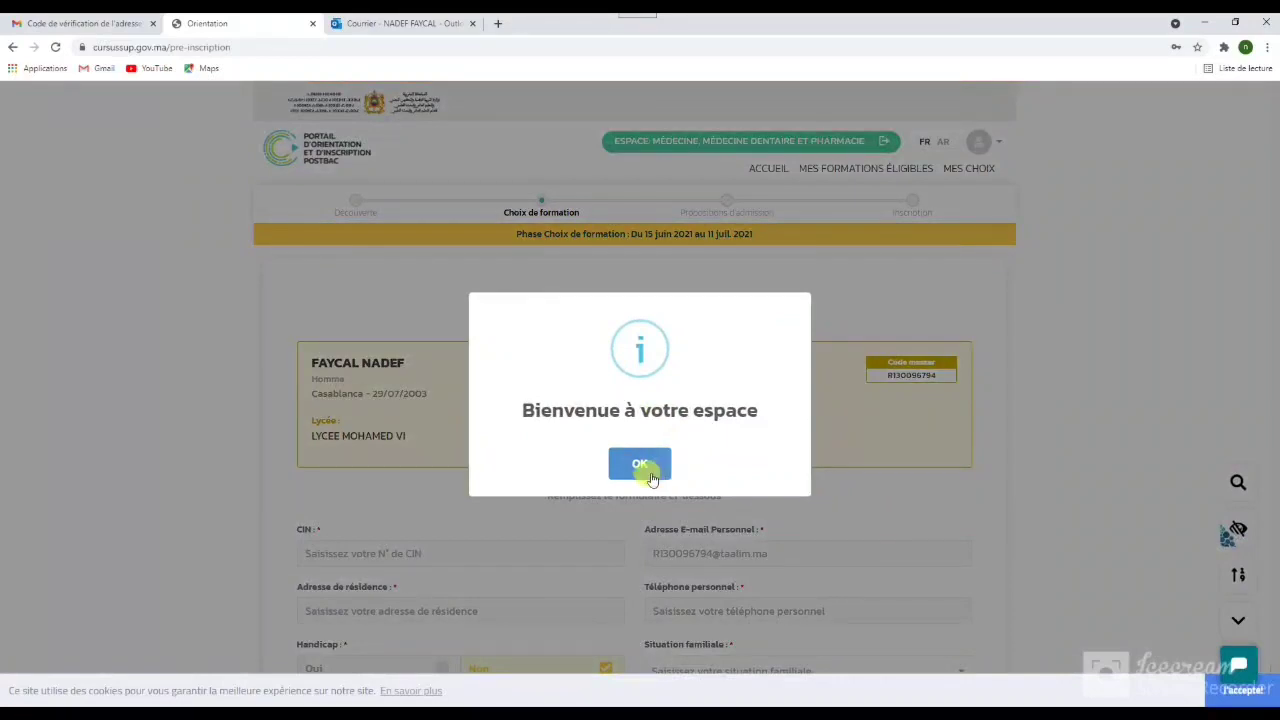
left_click(640, 465)
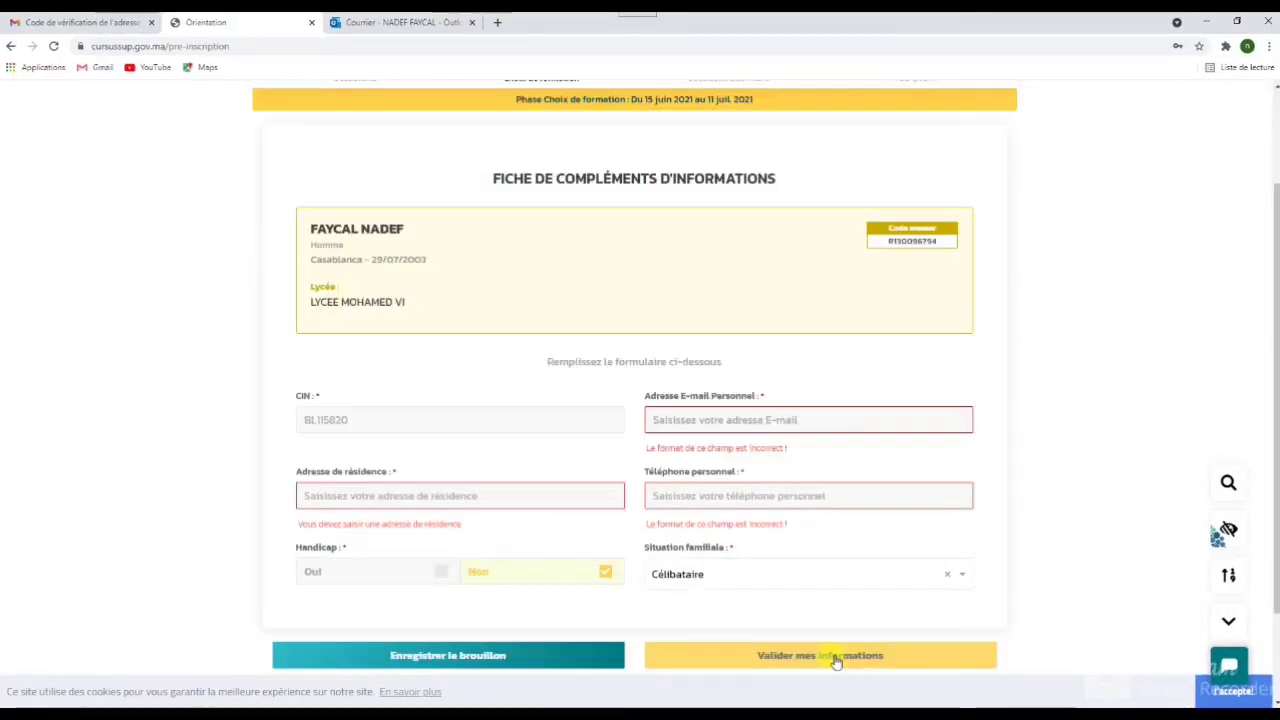
left_click(697, 420)
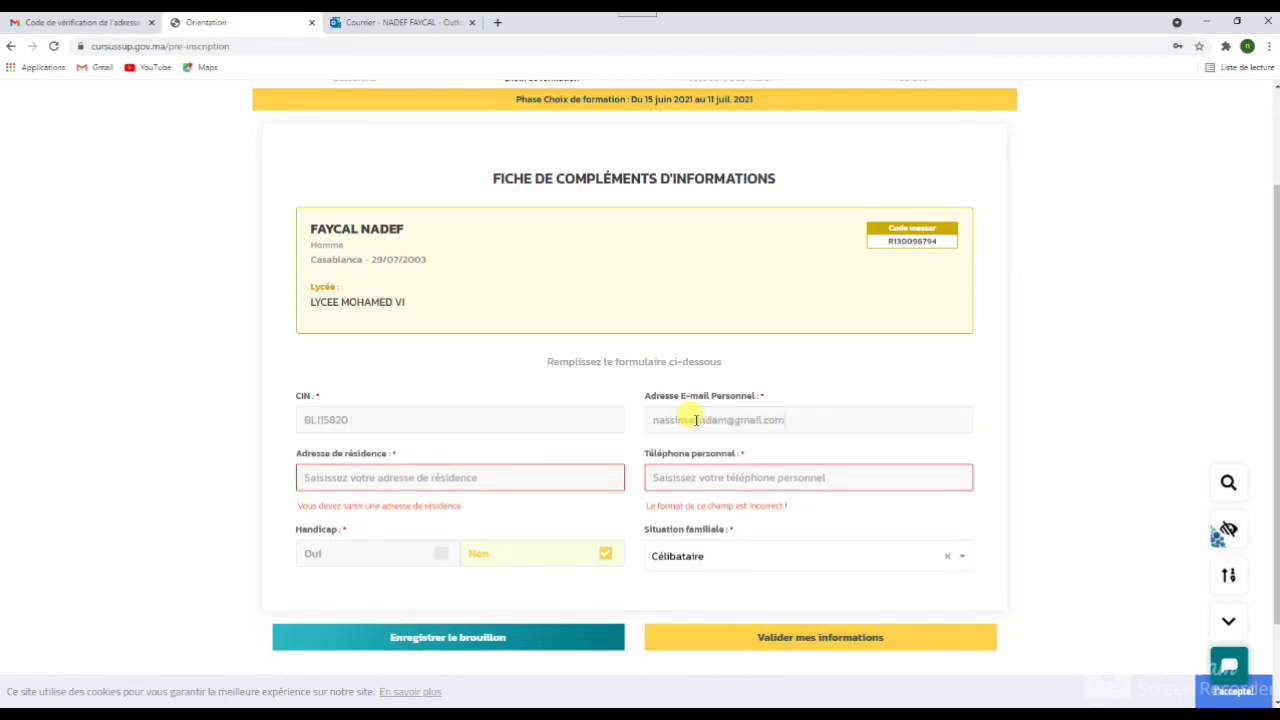
left_click(821, 476)
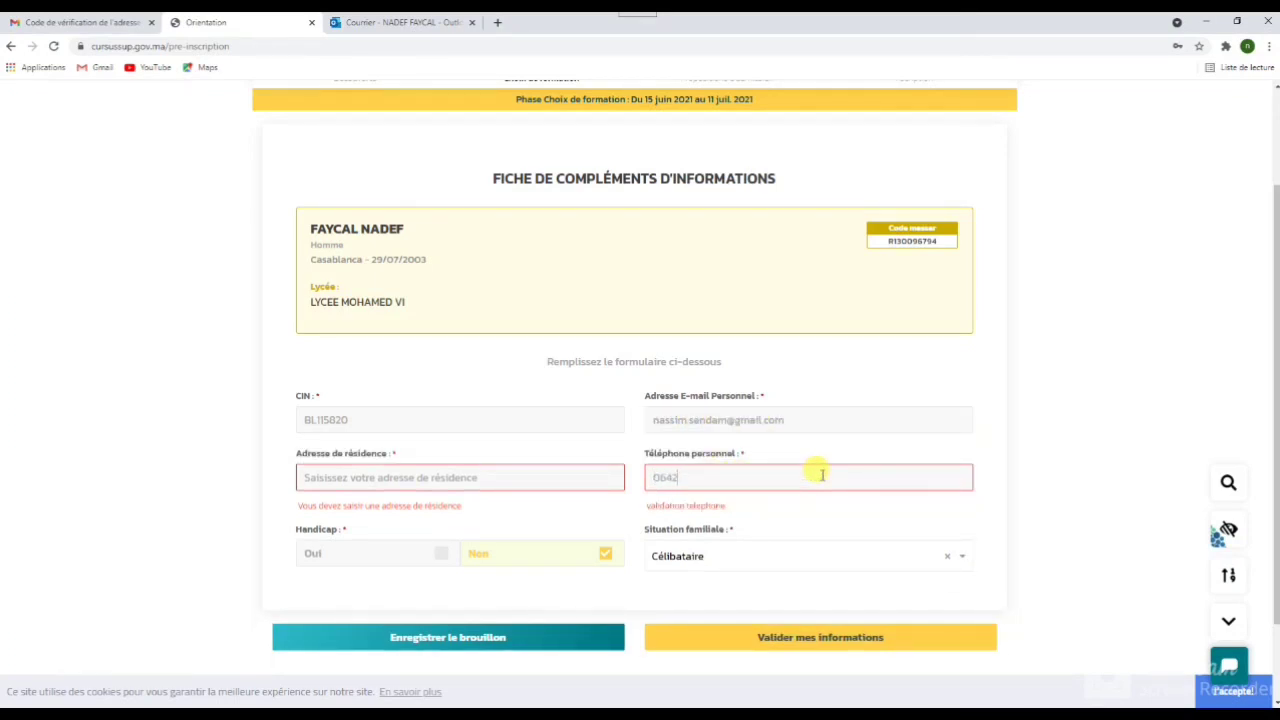
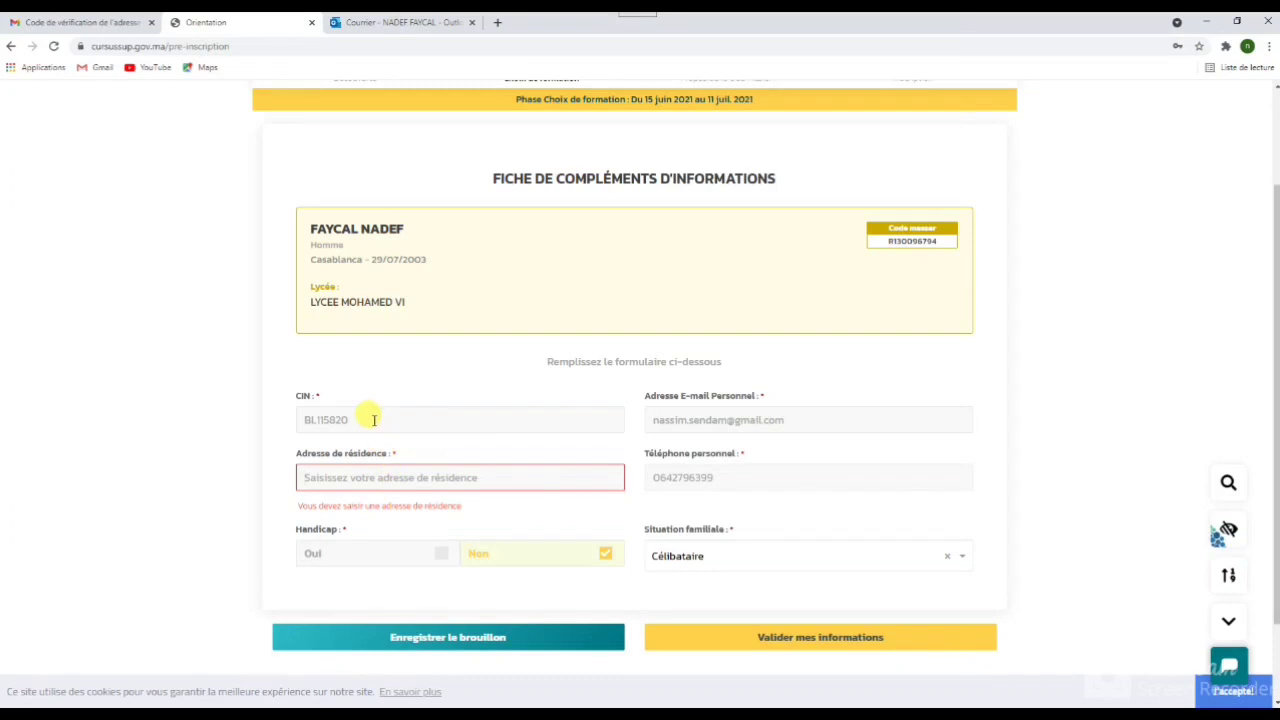
left_click(393, 479)
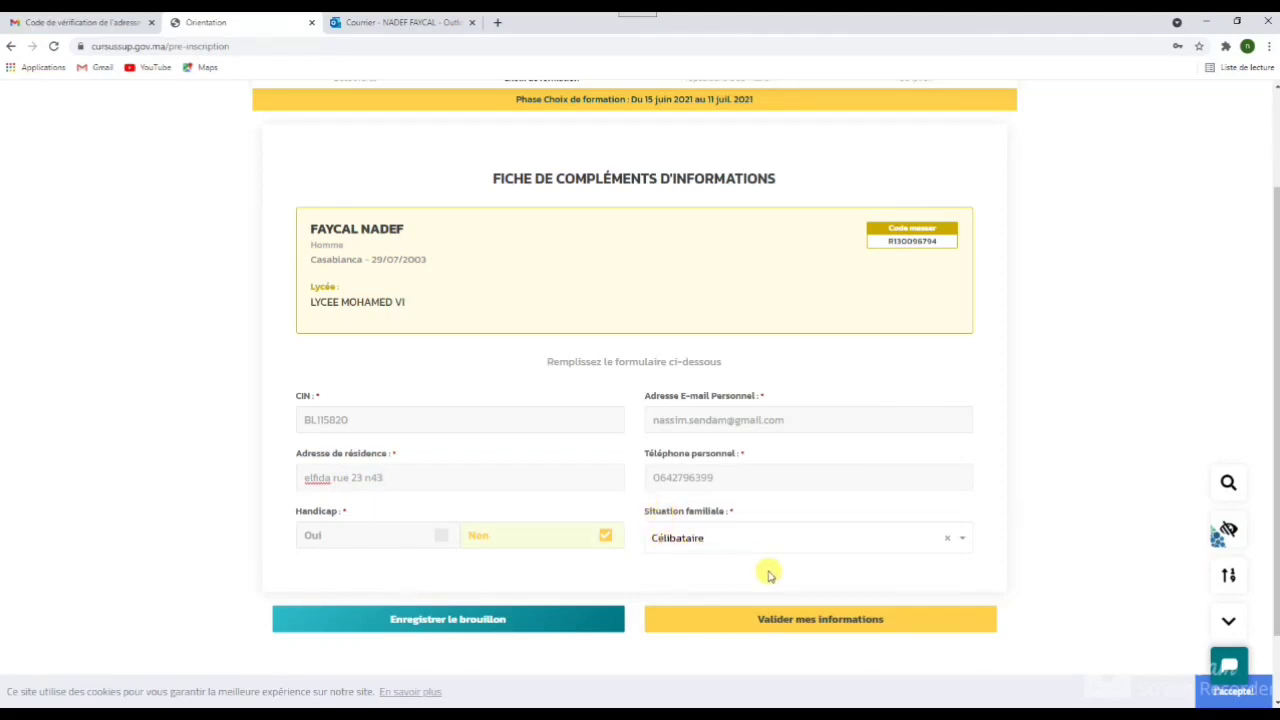
left_click(824, 624)
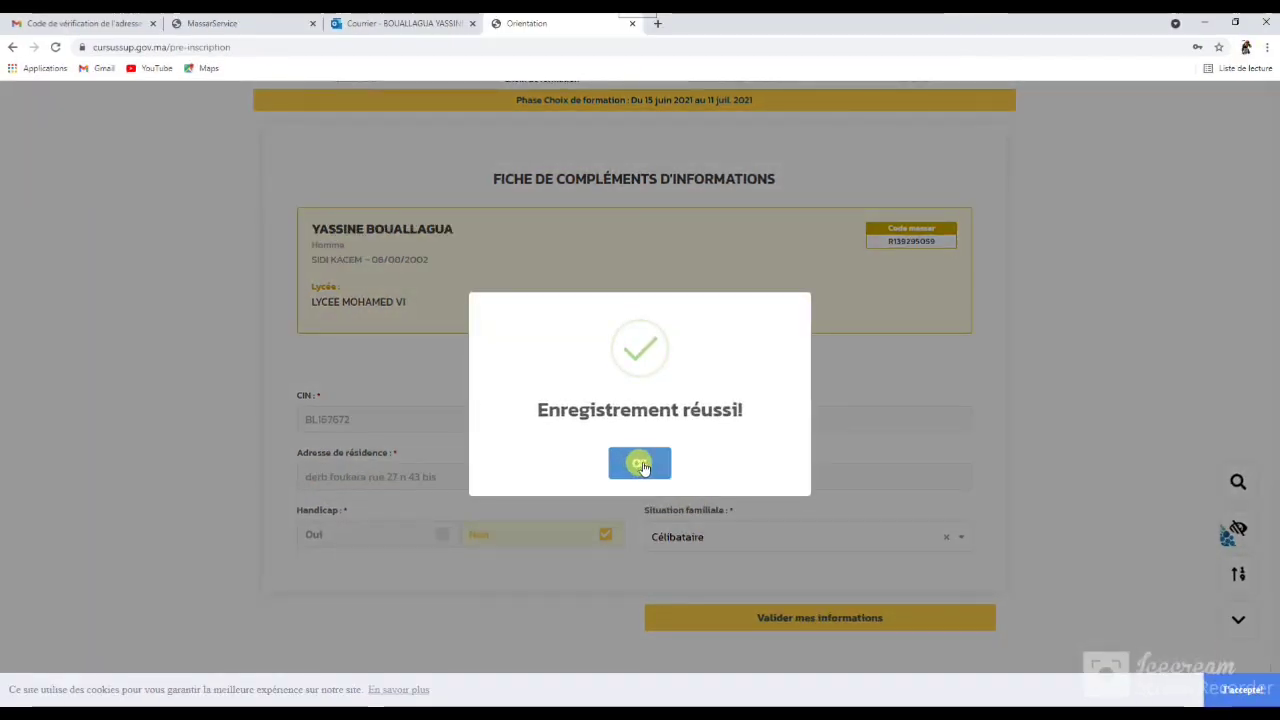
left_click(640, 464)
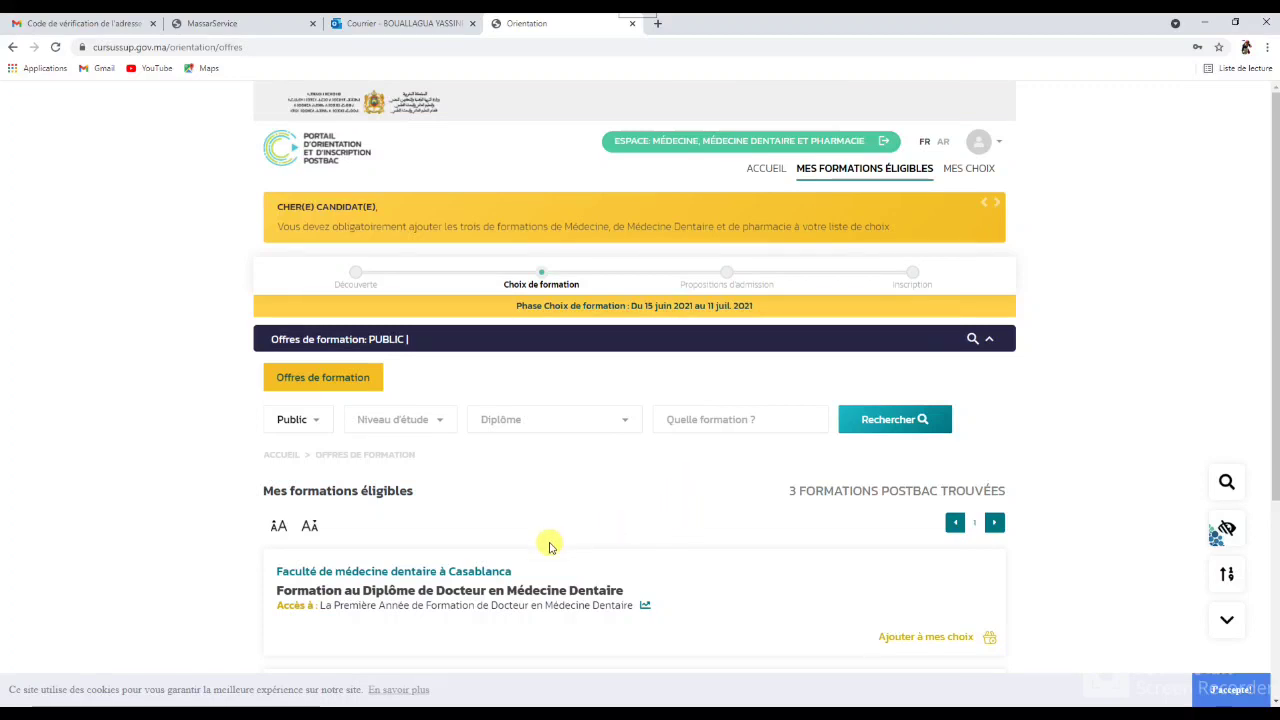
- Add the Médecine, Pharmacie and Médecine Dentaire formations to my choices, confirming each success message
scroll(557, 545, "down", 2)
scroll(557, 545, "down", 1)
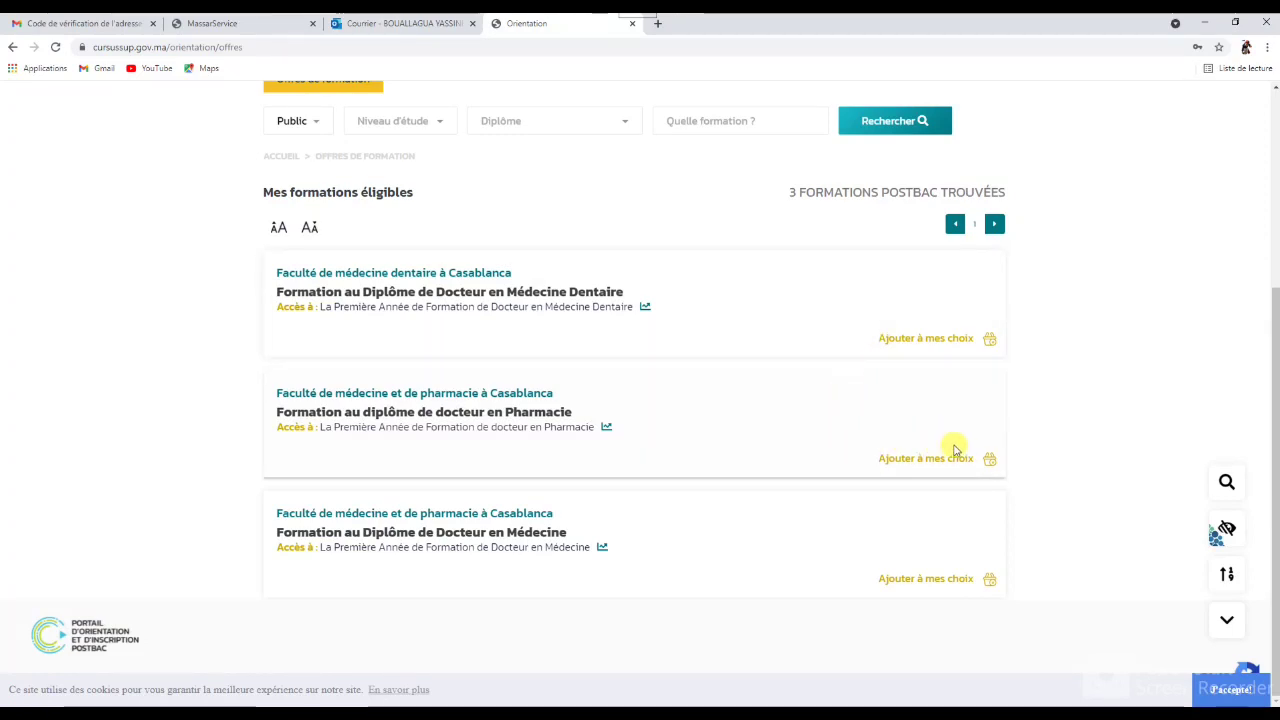
left_click(906, 578)
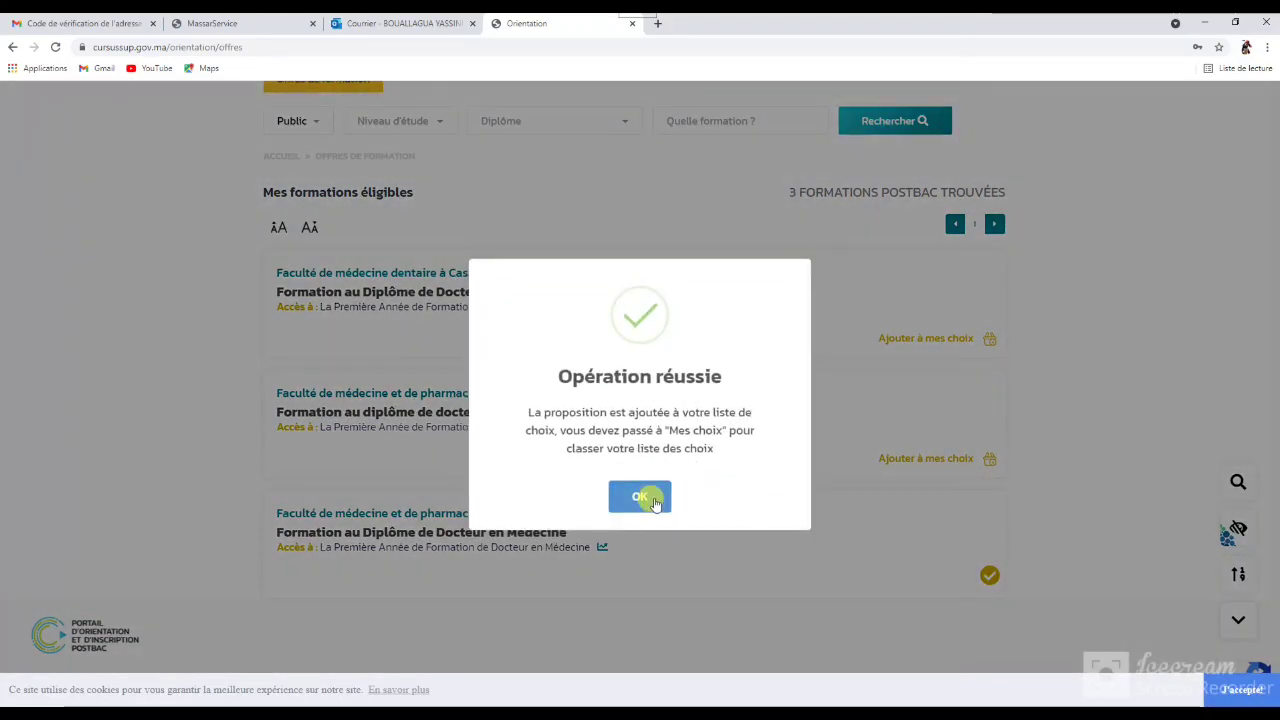
left_click(647, 494)
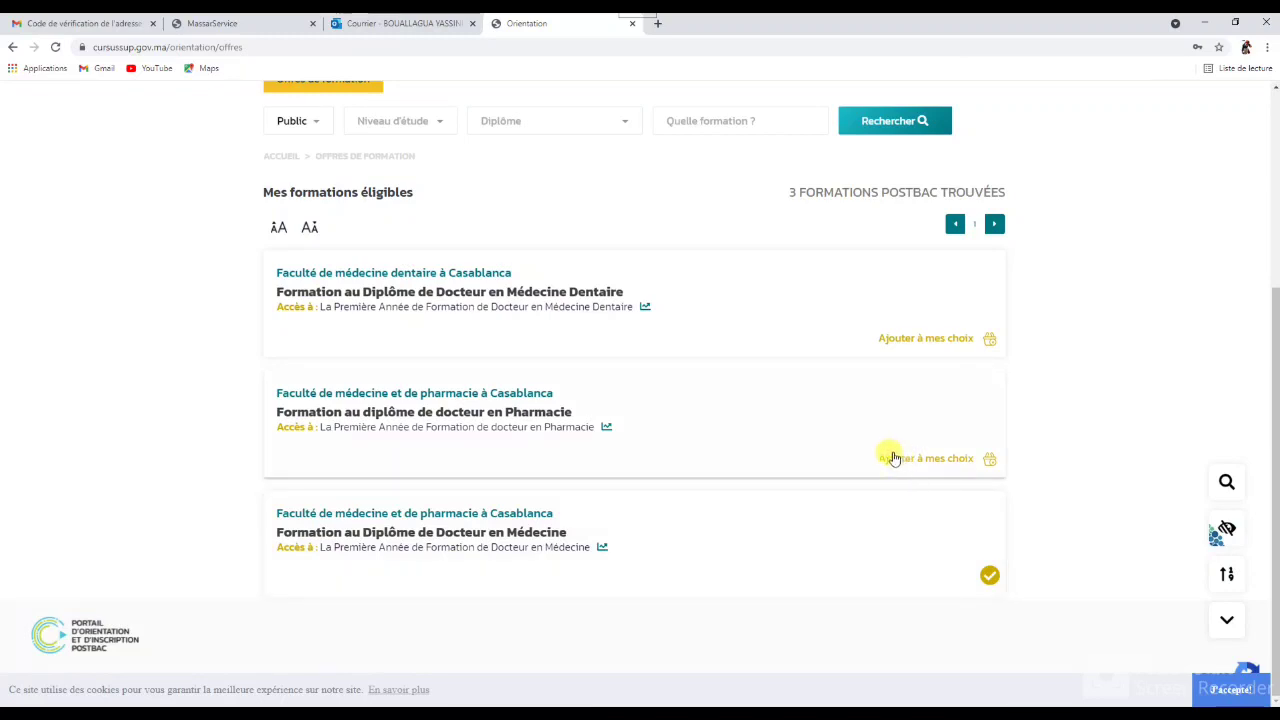
scroll(885, 450, "up", 1)
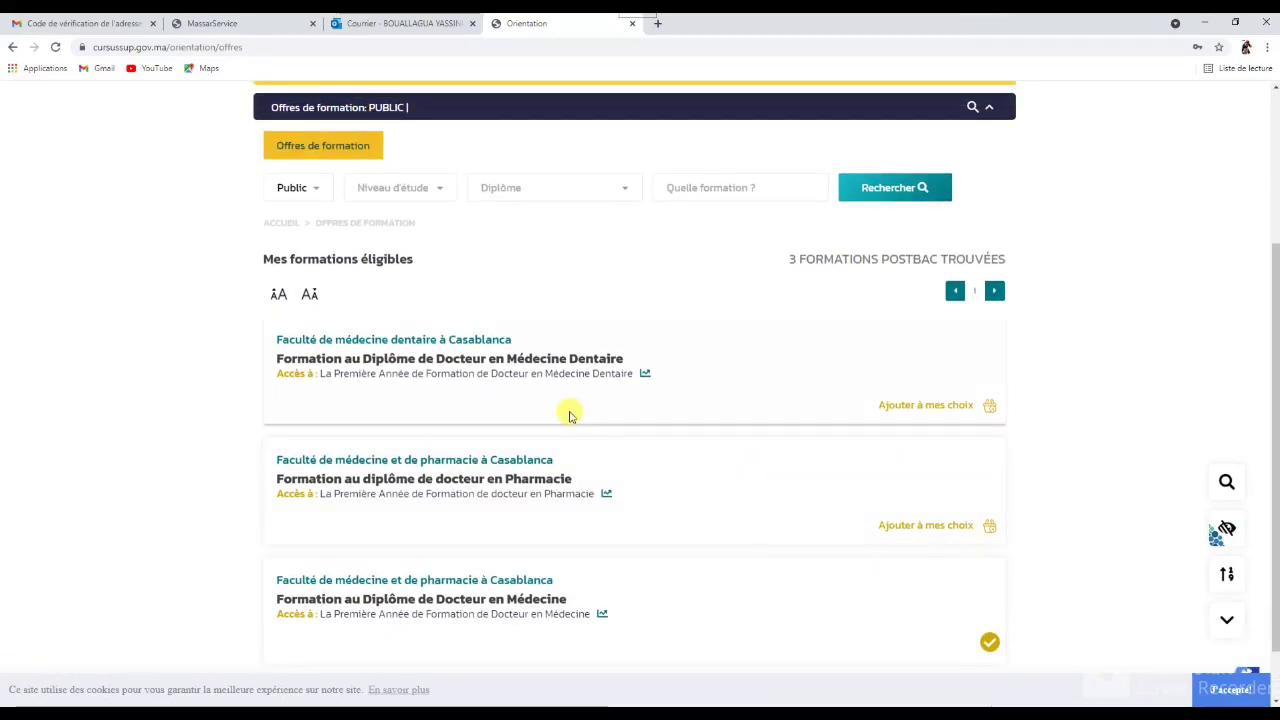
left_click(923, 527)
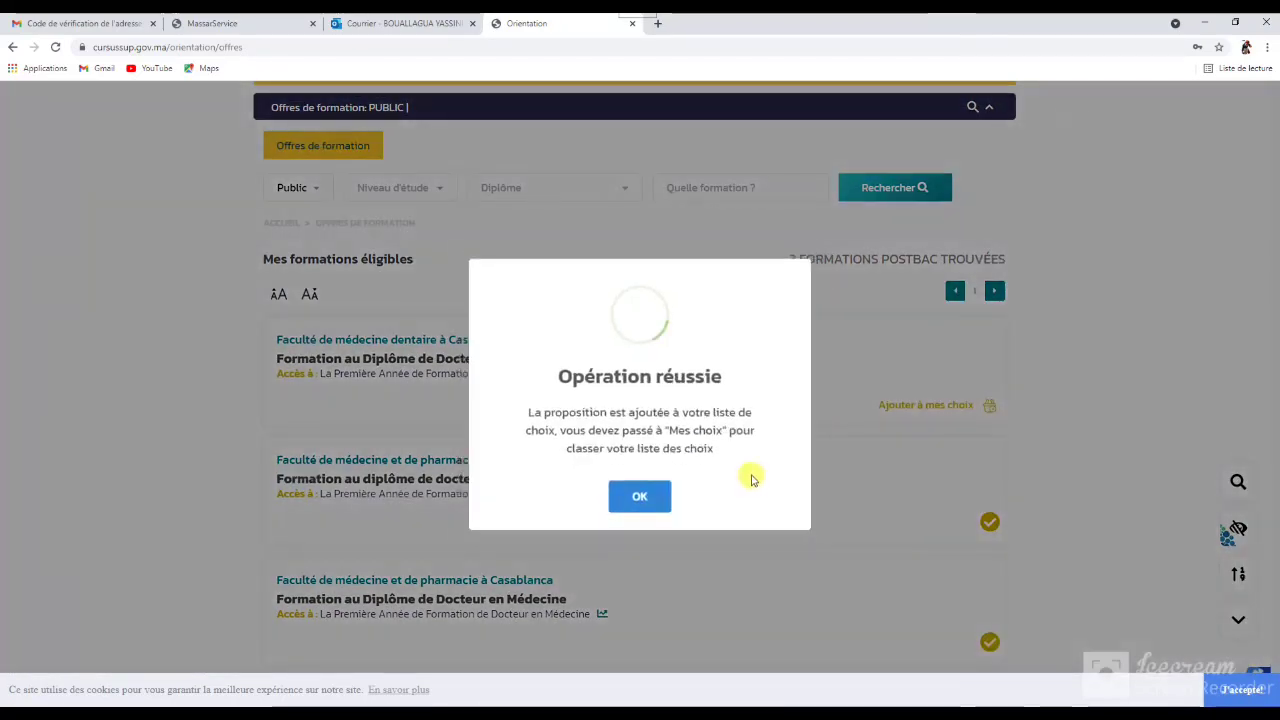
left_click(652, 495)
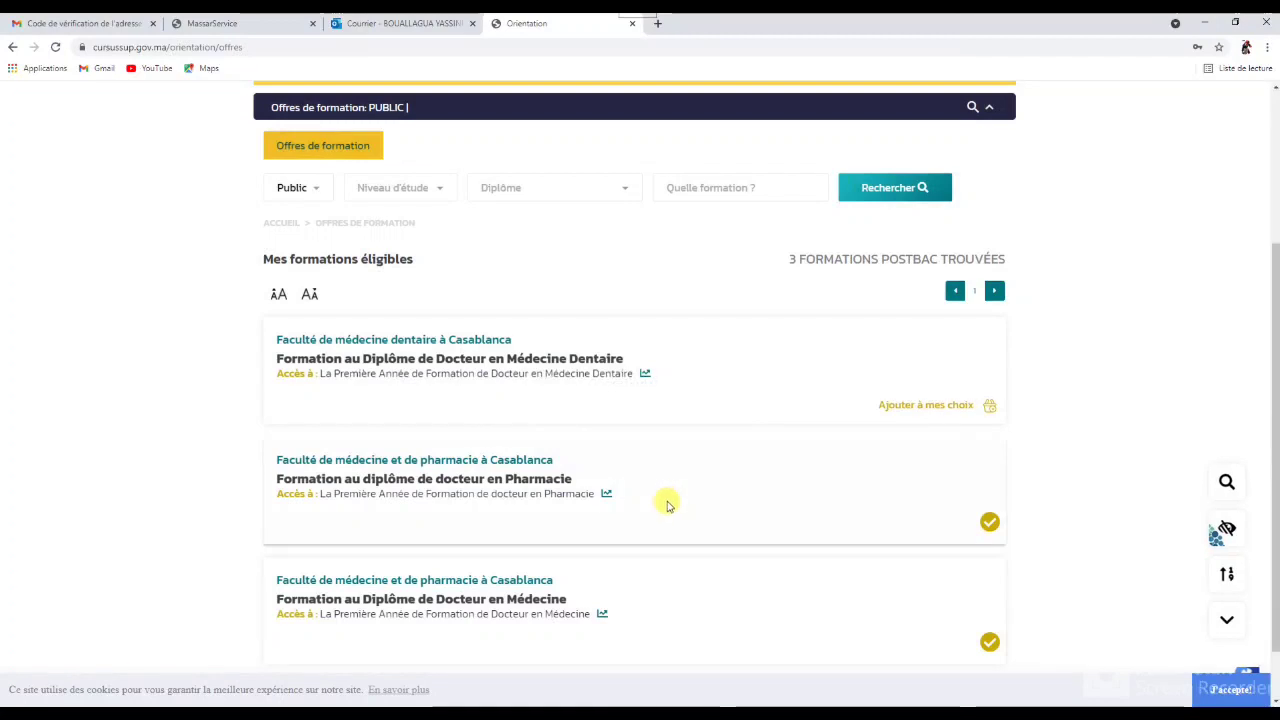
left_click(925, 405)
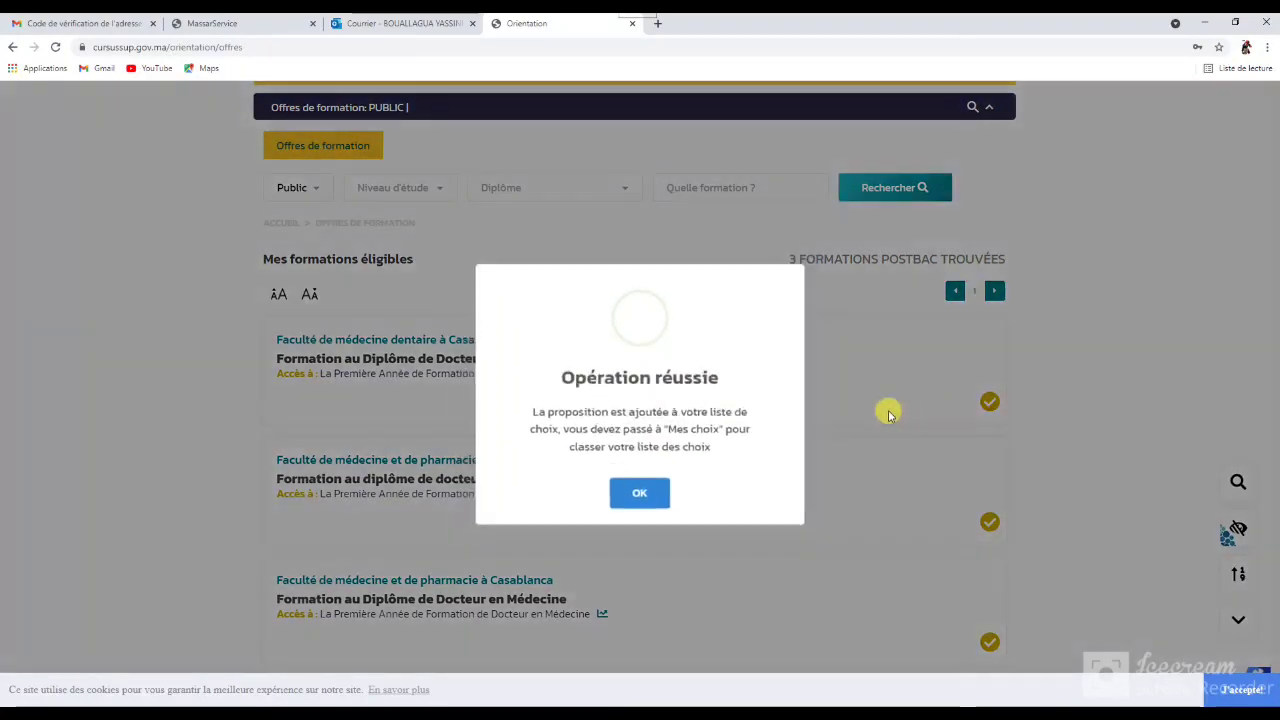
left_click(636, 495)
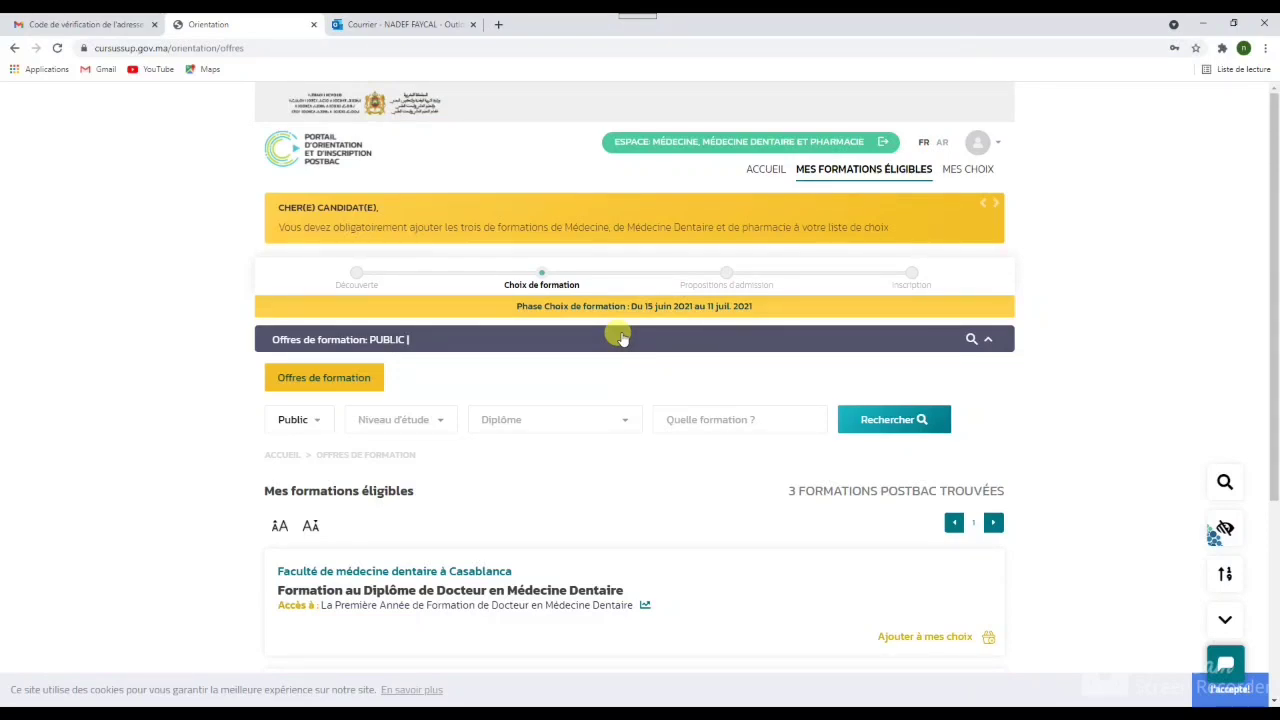
left_click(621, 339)
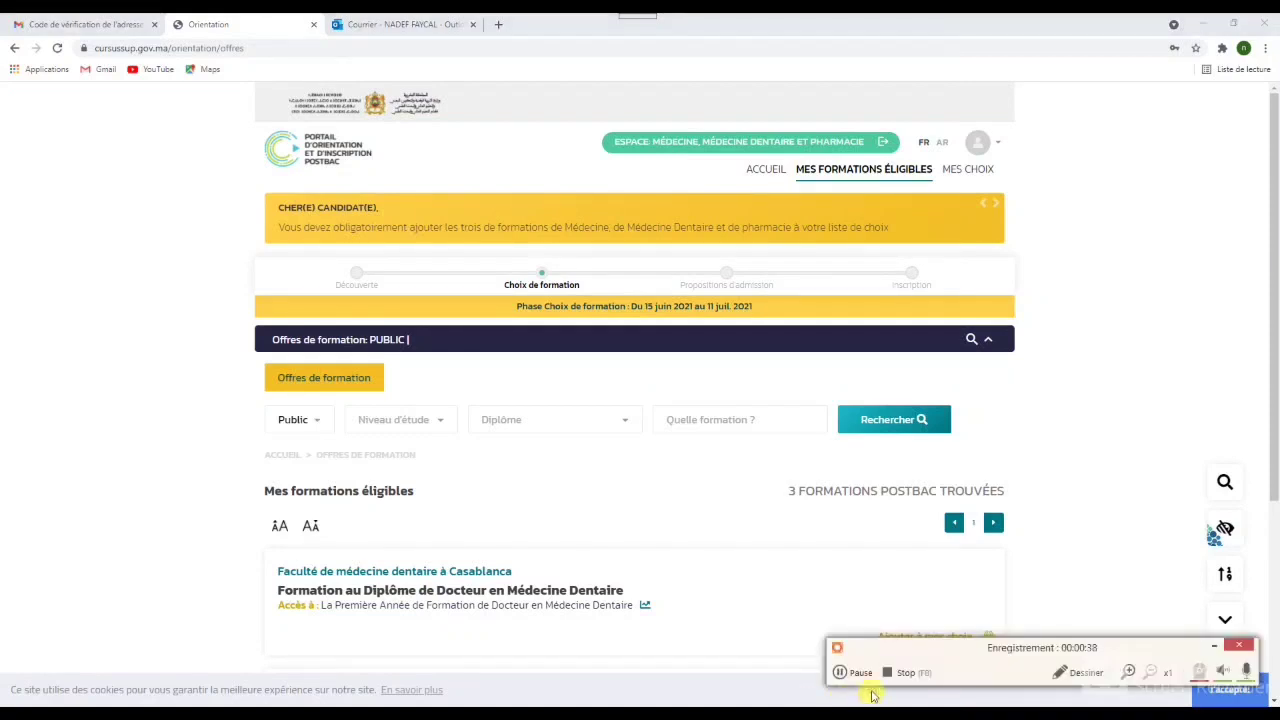